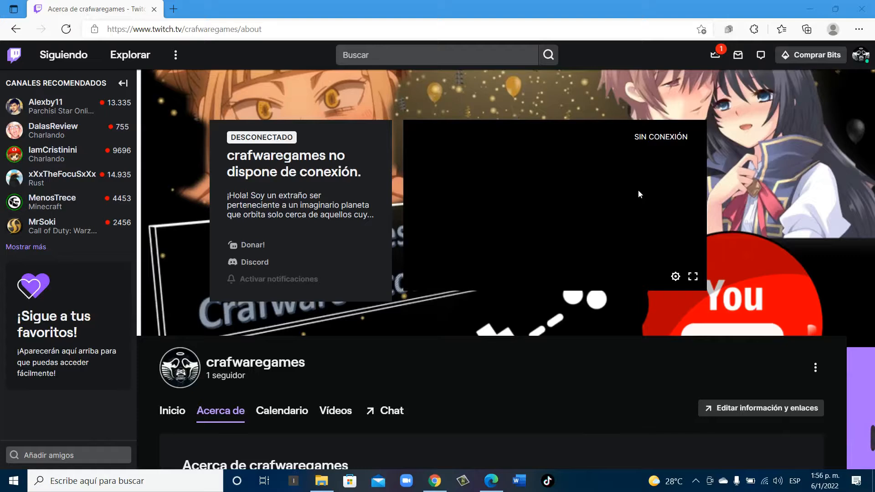
Search the computer for OBS and launch OBS Studio (64bit)
{"action": "left_click", "coordinate": [140, 487]}
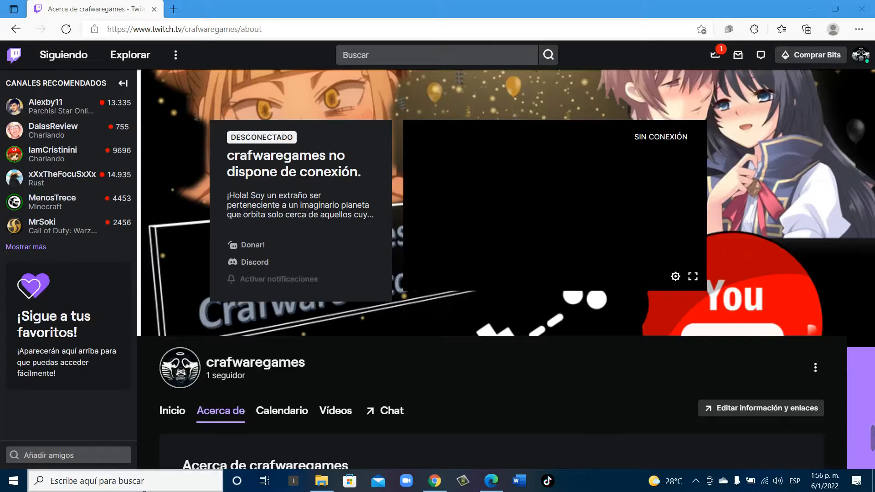
{"action": "type", "text": "obs"}
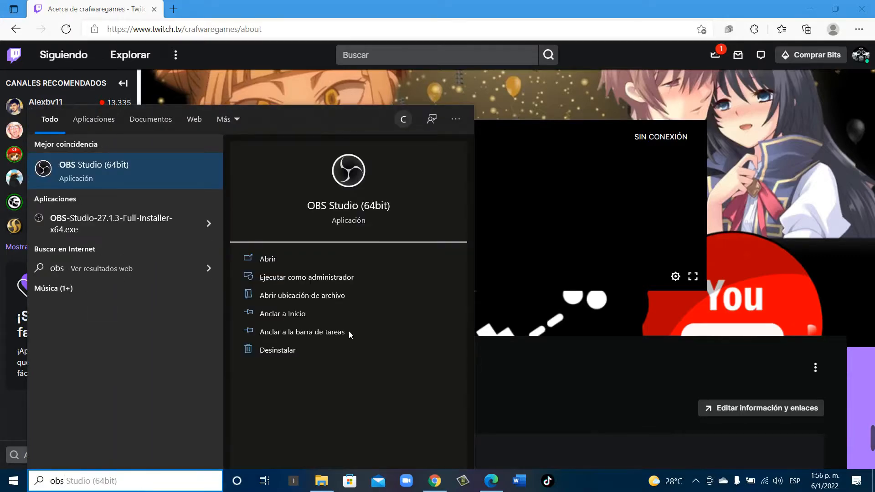
{"action": "left_click", "coordinate": [362, 180]}
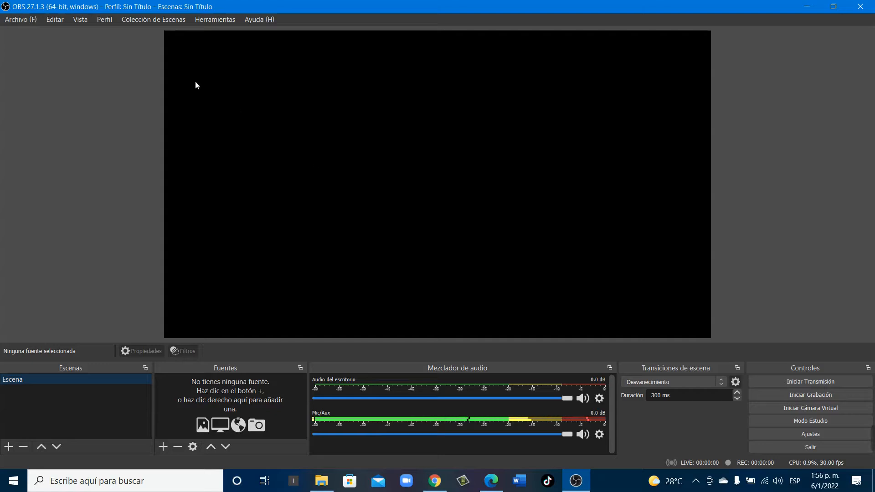
Open the streaming (Emisión) settings and choose Twitch as the service
{"action": "left_click", "coordinate": [20, 20]}
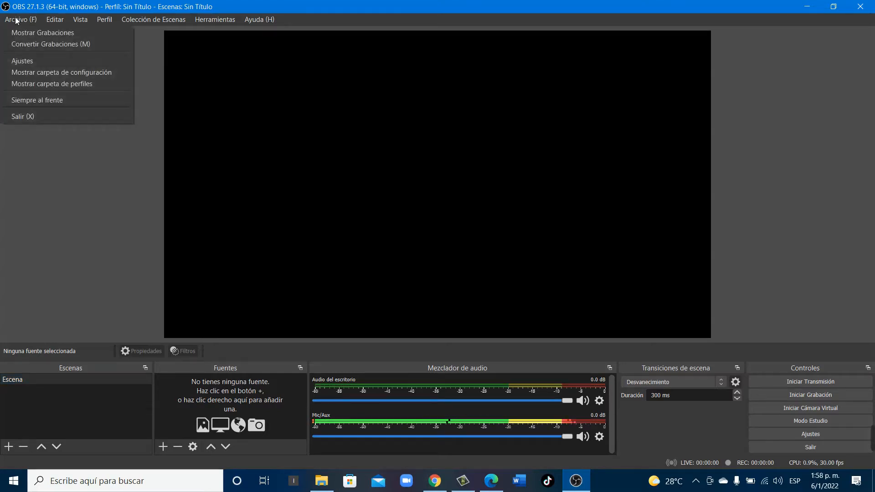
{"action": "left_click", "coordinate": [38, 62]}
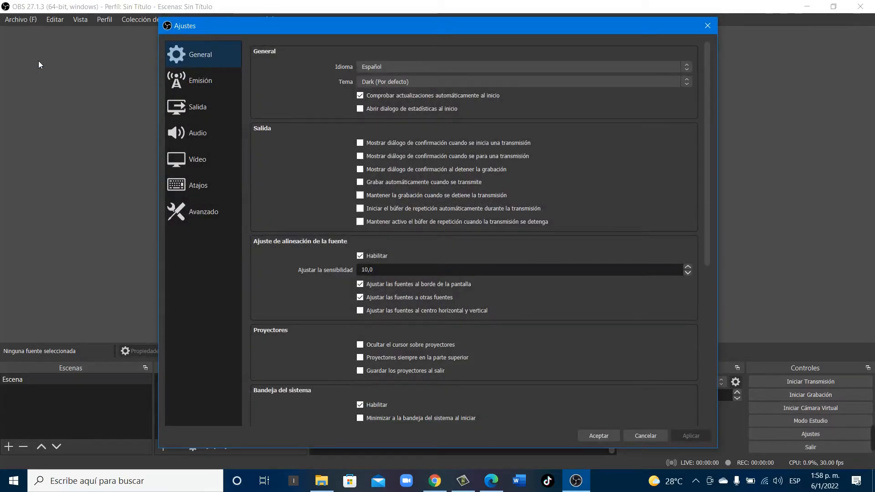
{"action": "left_click", "coordinate": [228, 79]}
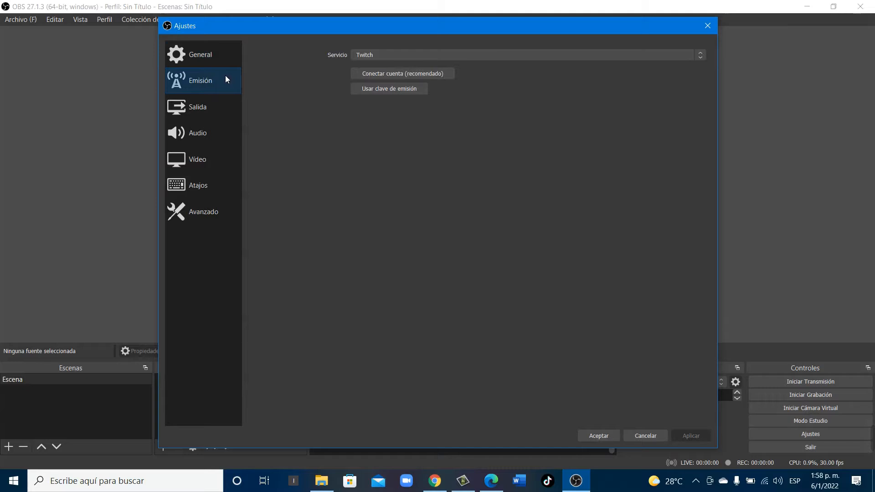
{"action": "left_click", "coordinate": [386, 54]}
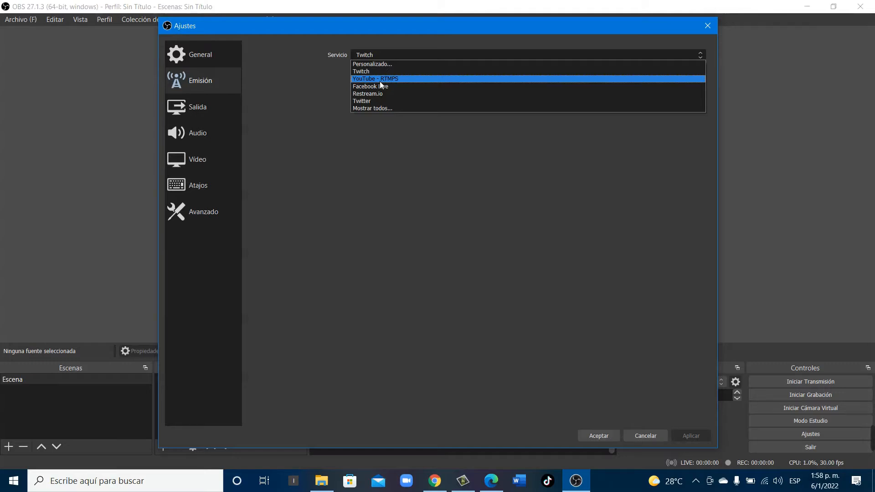
{"action": "left_click", "coordinate": [366, 72]}
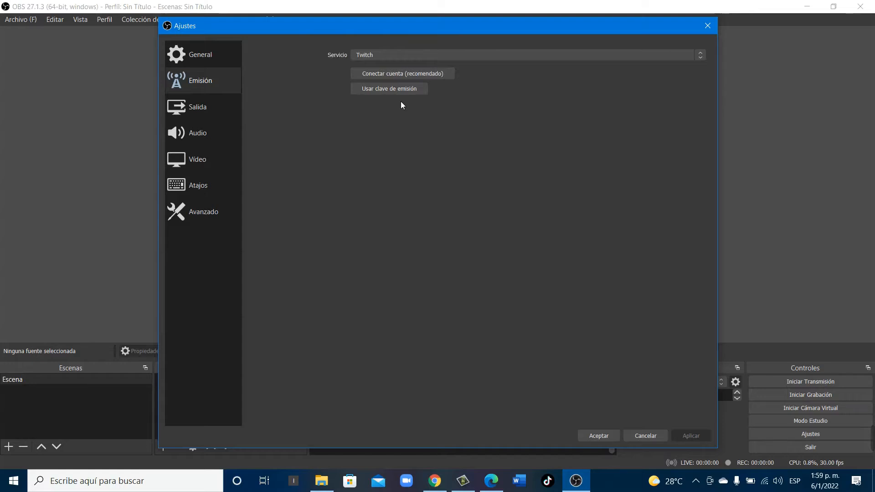
Start connecting the Twitch account and log in with the account's username and password
{"action": "left_click", "coordinate": [395, 74]}
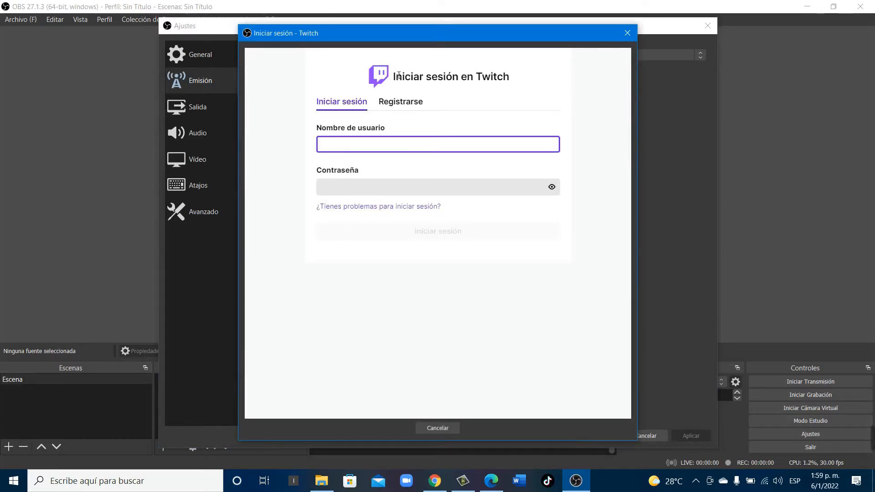
{"action": "left_click", "coordinate": [362, 188]}
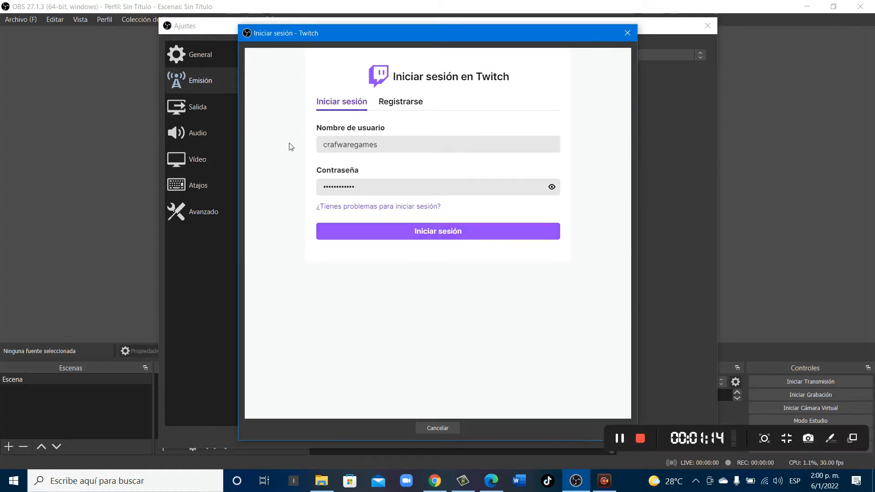
{"action": "left_click", "coordinate": [368, 230]}
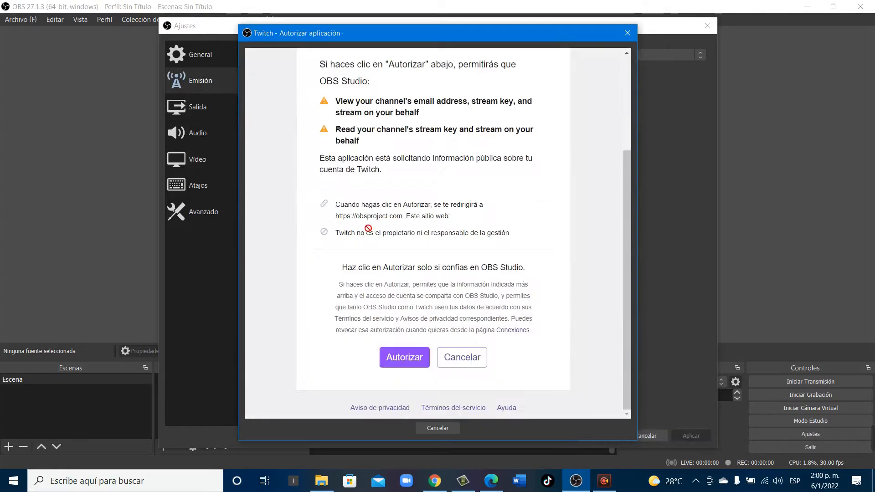
Authorize OBS Studio to access the Twitch account, then apply and accept the streaming settings
{"action": "scroll", "coordinate": [410, 260], "scroll_direction": "up", "scroll_amount": 3}
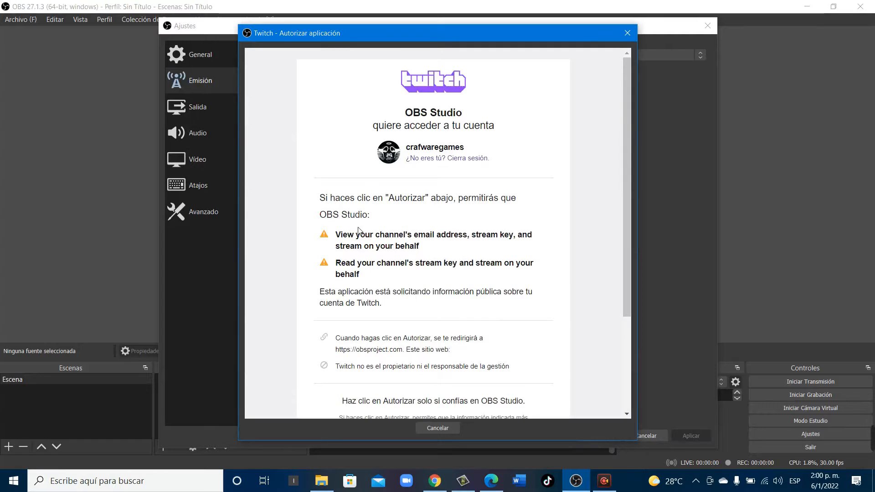
{"action": "scroll", "coordinate": [410, 259], "scroll_direction": "down", "scroll_amount": 3}
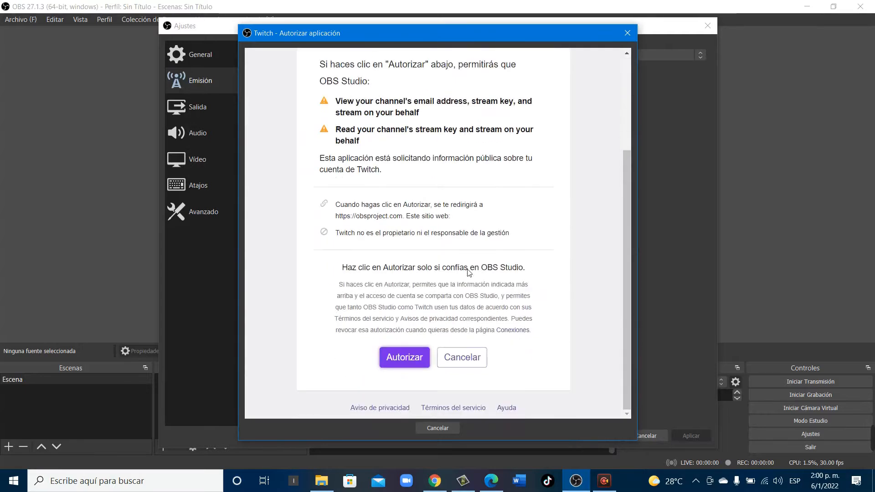
{"action": "left_click", "coordinate": [403, 358]}
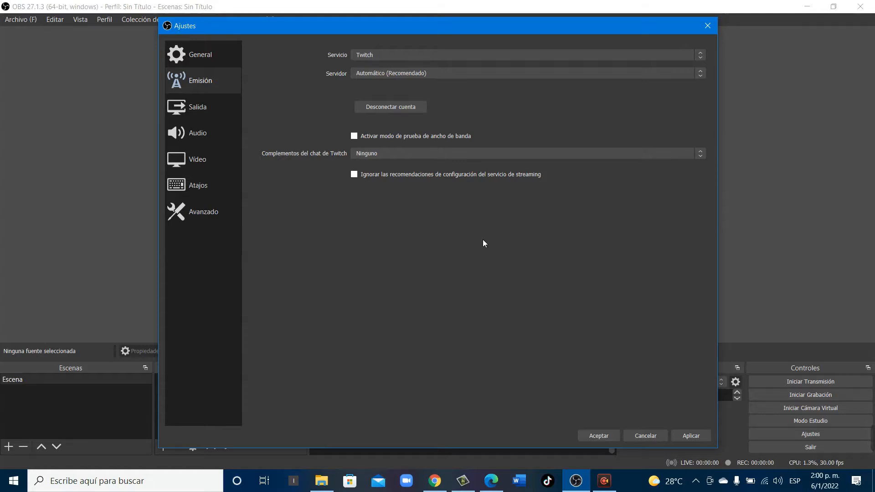
{"action": "left_click", "coordinate": [692, 436]}
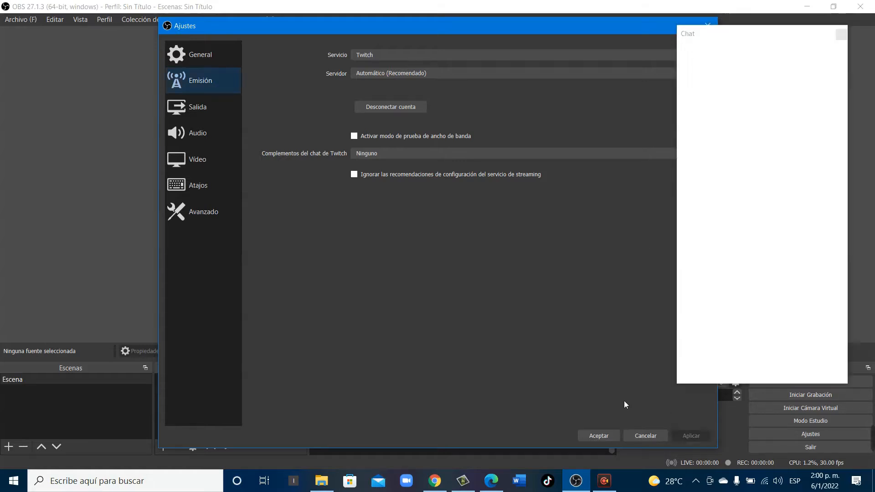
{"action": "left_click", "coordinate": [599, 436]}
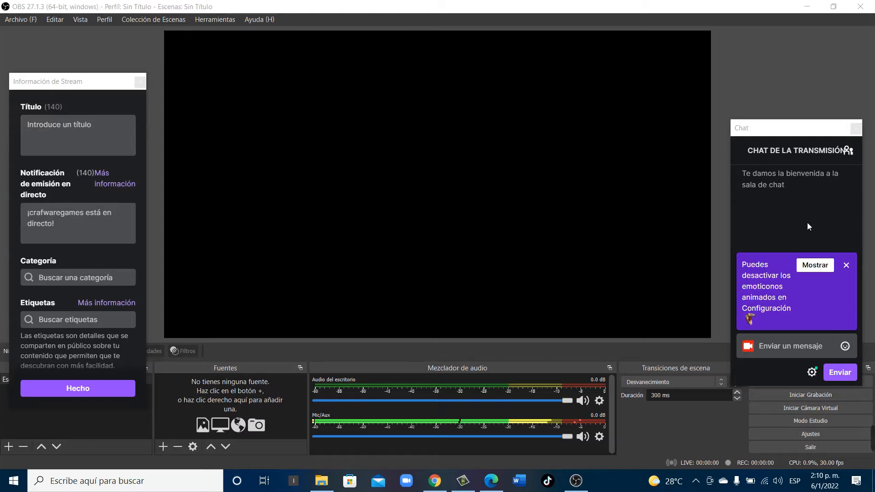
Examine the title, live notification, category and tags fields of the stream information window
{"action": "left_click", "coordinate": [74, 143]}
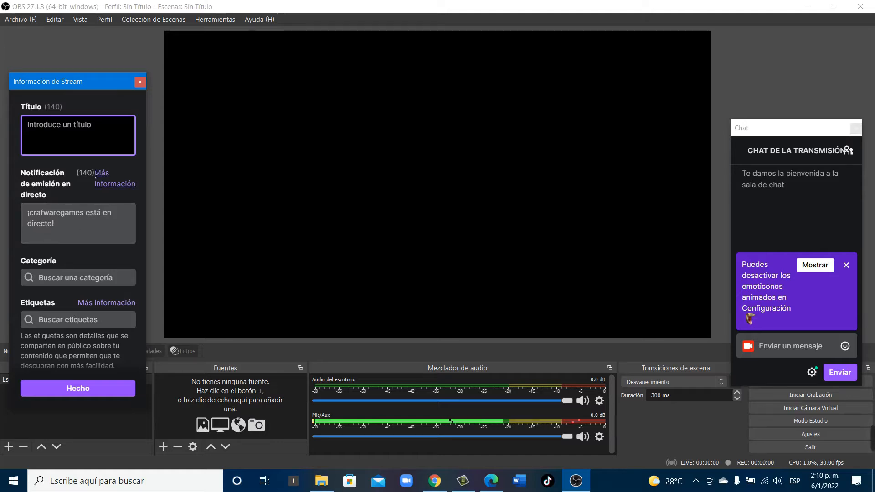
{"action": "left_click", "coordinate": [76, 233]}
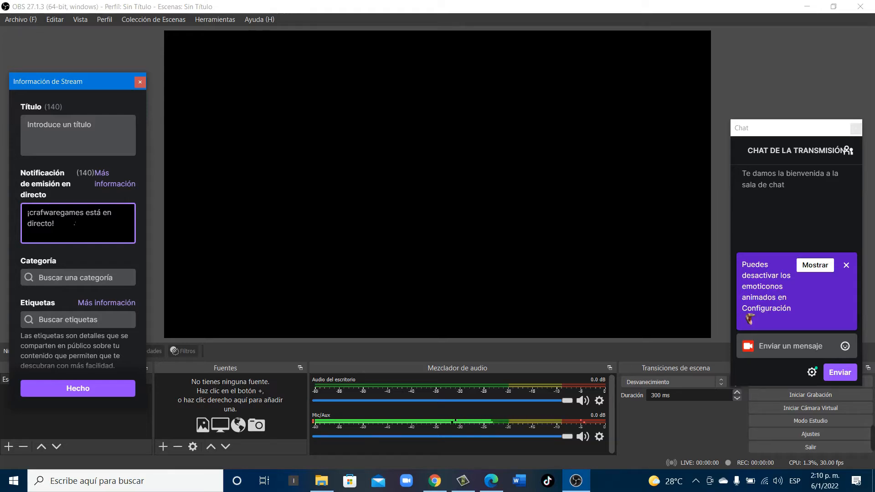
{"action": "left_click", "coordinate": [77, 280]}
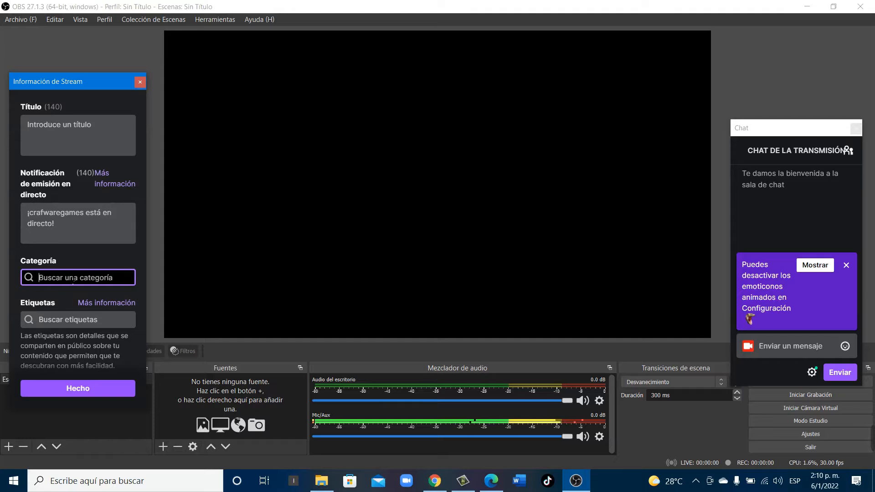
{"action": "left_click", "coordinate": [67, 324]}
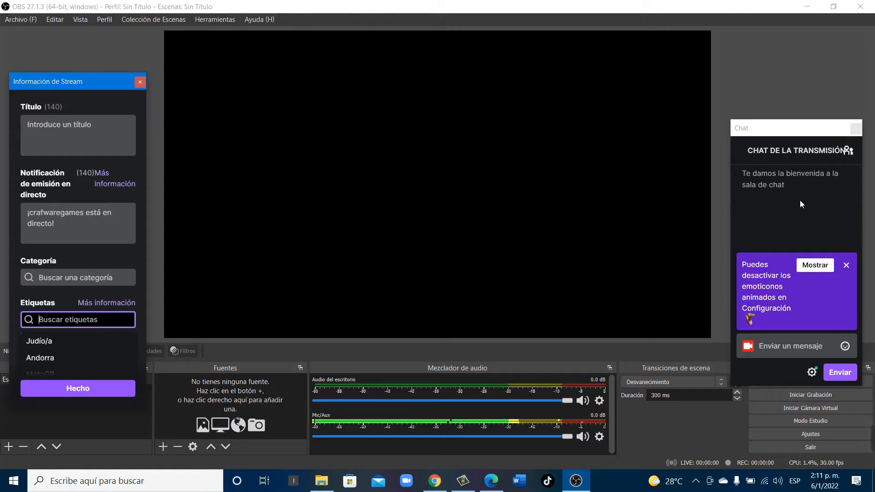
{"action": "left_click", "coordinate": [558, 293]}
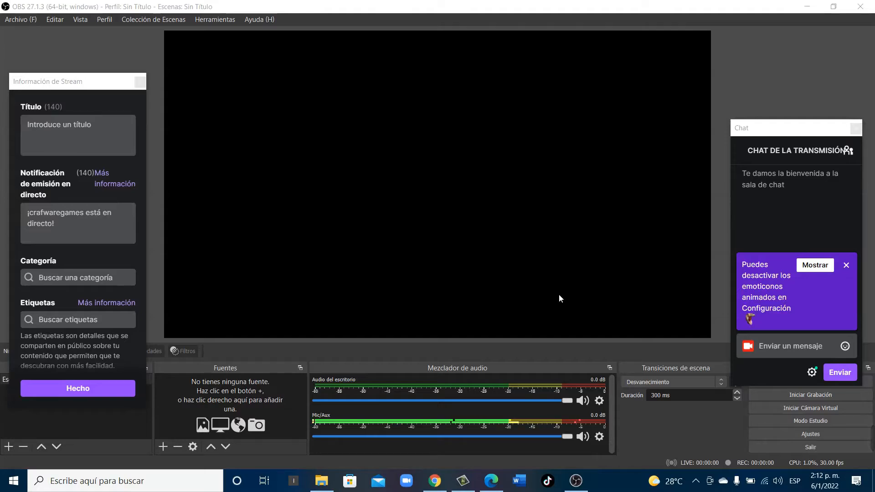
Dock the stream information window to the left of the preview and the chat window to its right
{"action": "left_click", "coordinate": [110, 45]}
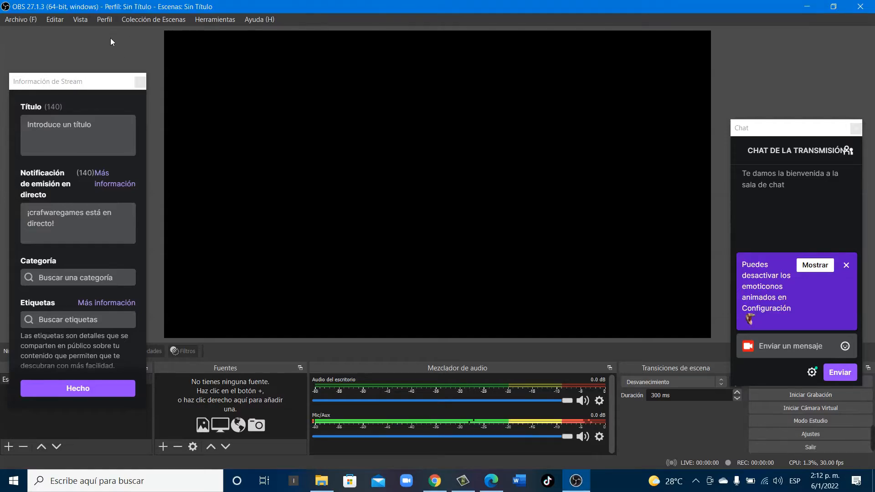
{"action": "left_click_drag", "start_coordinate": [82, 81], "coordinate": [26, 35]}
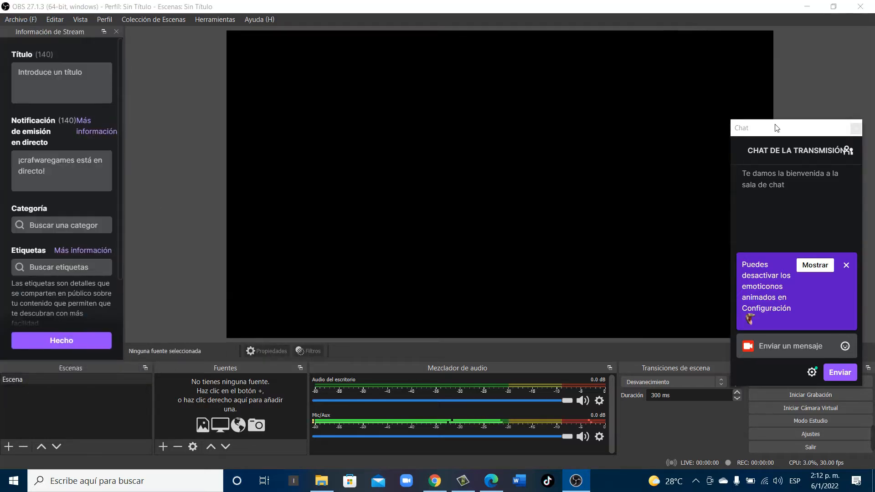
{"action": "left_click_drag", "start_coordinate": [774, 123], "coordinate": [87, 118]}
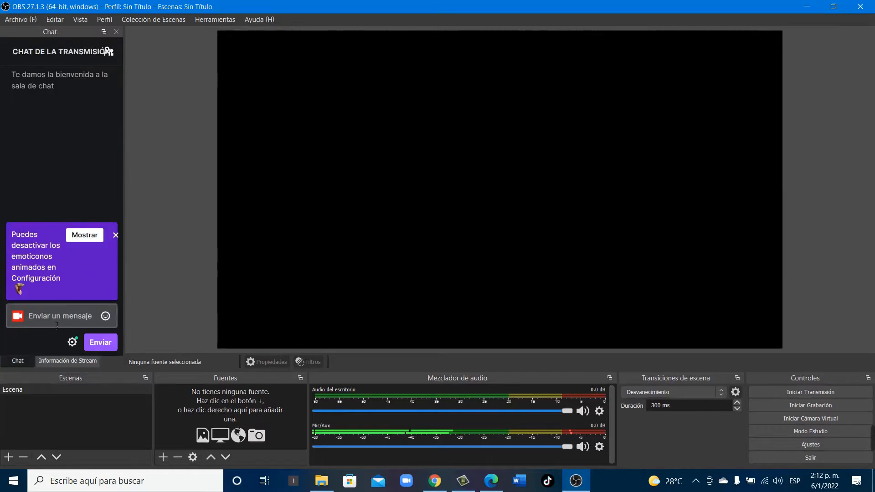
{"action": "left_click", "coordinate": [104, 31]}
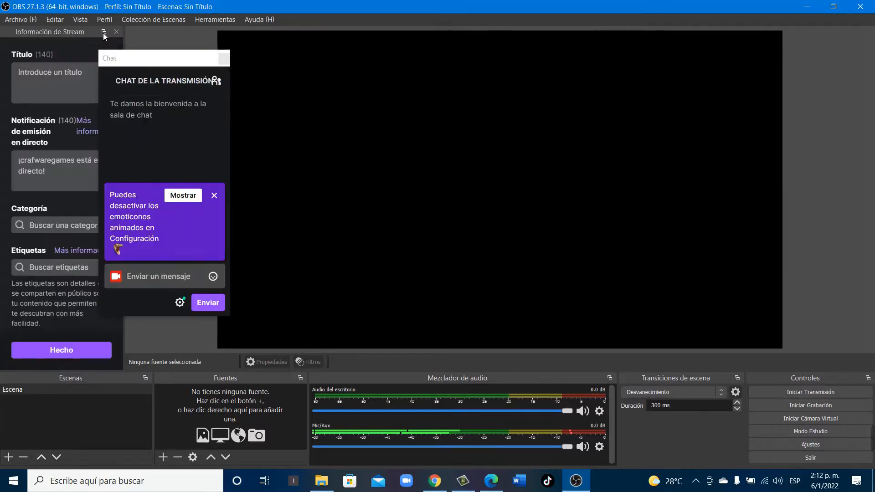
{"action": "left_click_drag", "start_coordinate": [174, 58], "coordinate": [515, 214]}
{"action": "left_click_drag", "start_coordinate": [845, 114], "coordinate": [837, 73]}
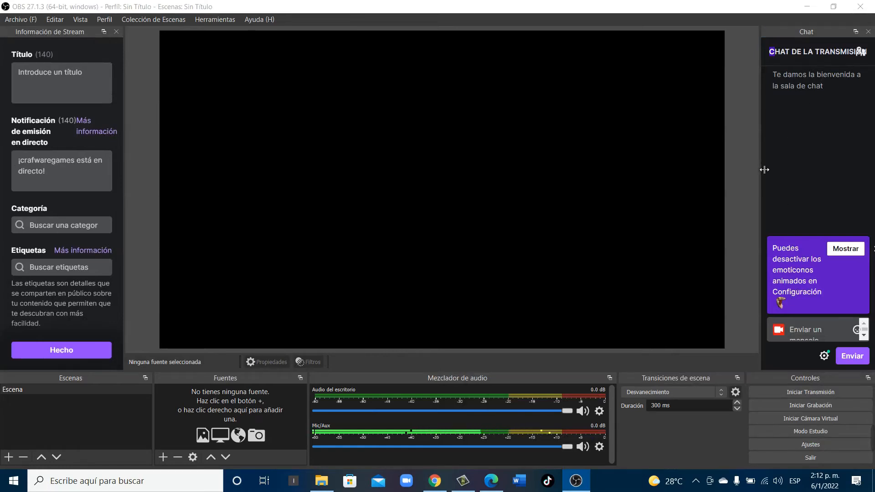
Widen the docked chat and stream information areas slightly towards the preview
{"action": "left_click_drag", "start_coordinate": [763, 168], "coordinate": [740, 165]}
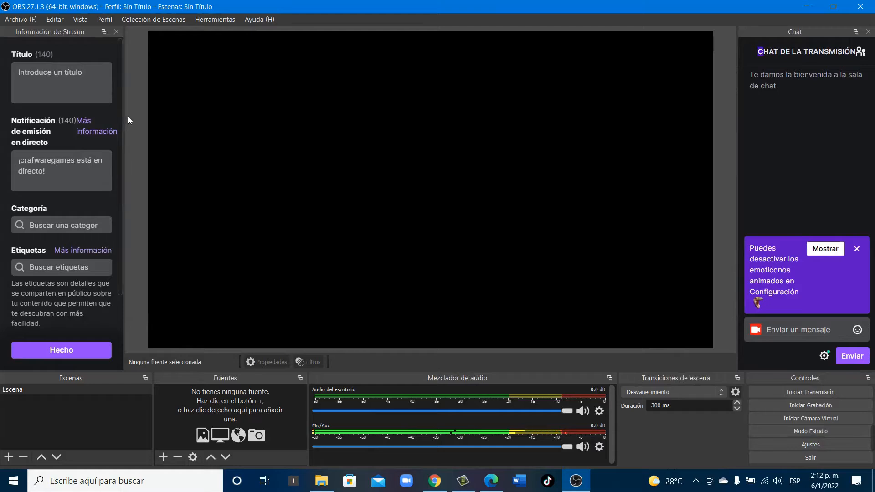
{"action": "left_click_drag", "start_coordinate": [121, 118], "coordinate": [145, 137]}
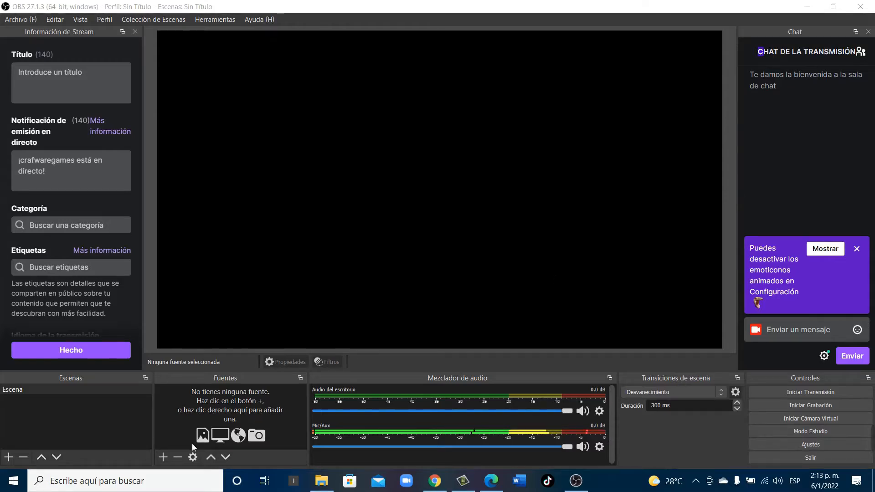
Add a new media source (Fuente multimedia) named gameplay to the scene
{"action": "left_click", "coordinate": [164, 457]}
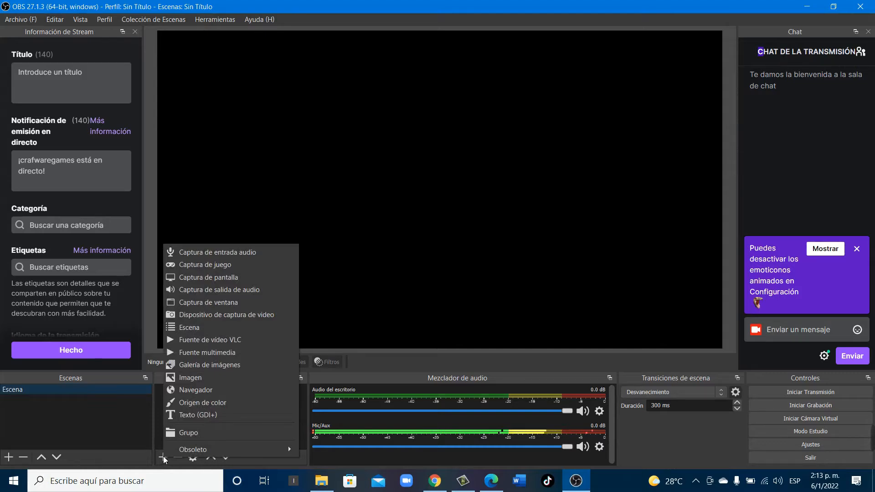
{"action": "left_click", "coordinate": [217, 352]}
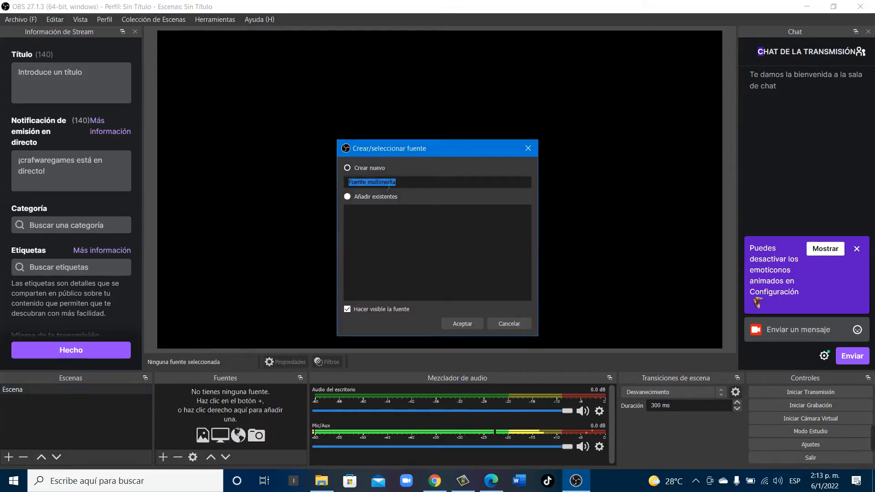
{"action": "type", "text": "ga"}
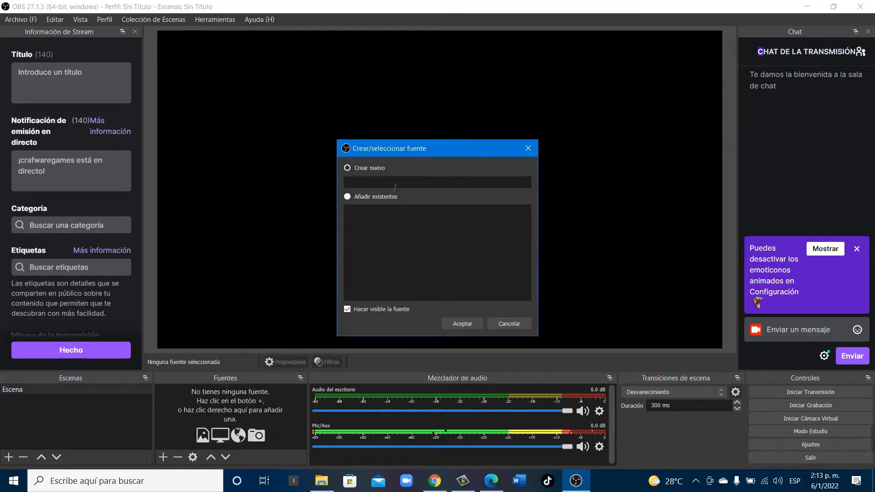
{"action": "type", "text": "meplay"}
{"action": "left_click", "coordinate": [463, 322]}
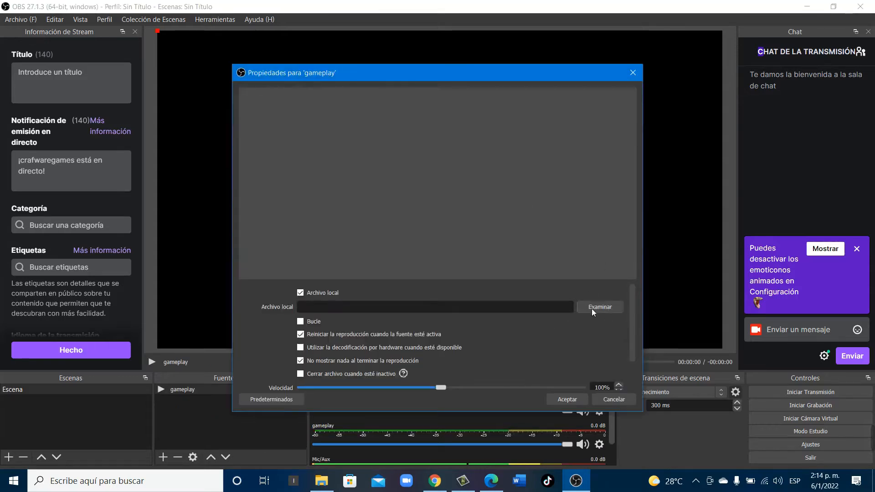
{"action": "left_click", "coordinate": [595, 305]}
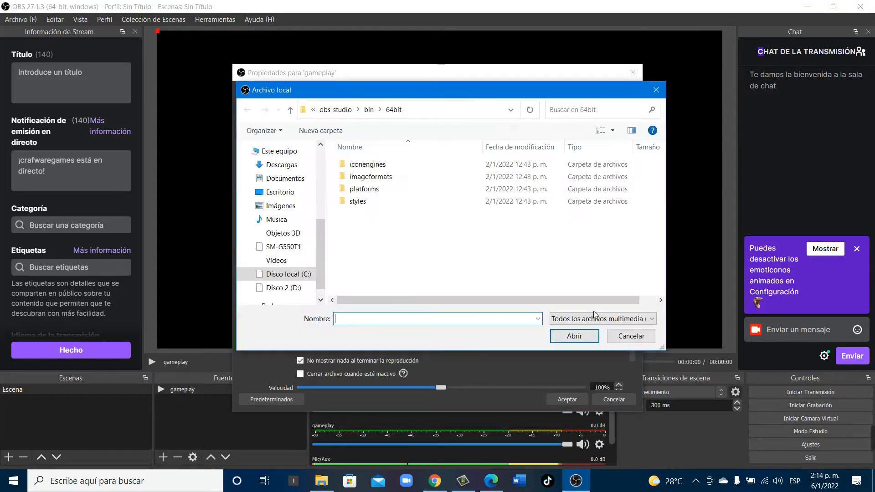
{"action": "left_click", "coordinate": [290, 194]}
{"action": "scroll", "coordinate": [394, 219], "scroll_direction": "down", "scroll_amount": 8}
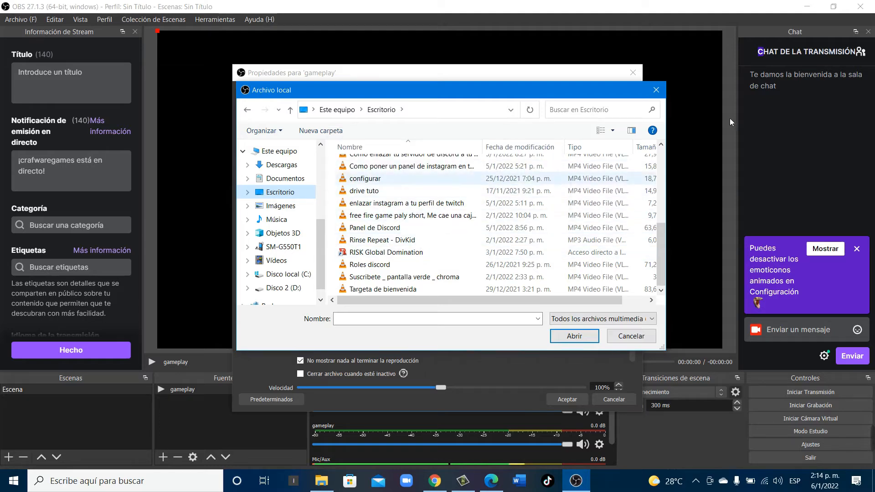
{"action": "left_click", "coordinate": [656, 90]}
{"action": "left_click", "coordinate": [632, 73]}
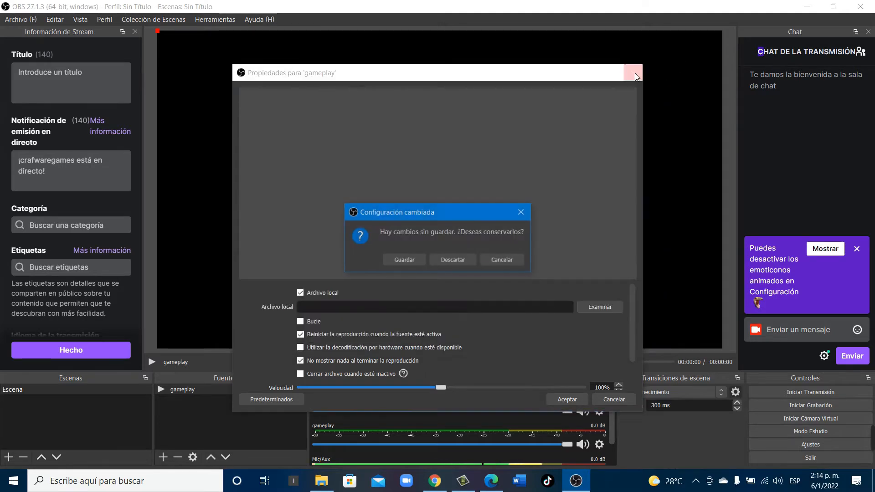
{"action": "left_click", "coordinate": [455, 260]}
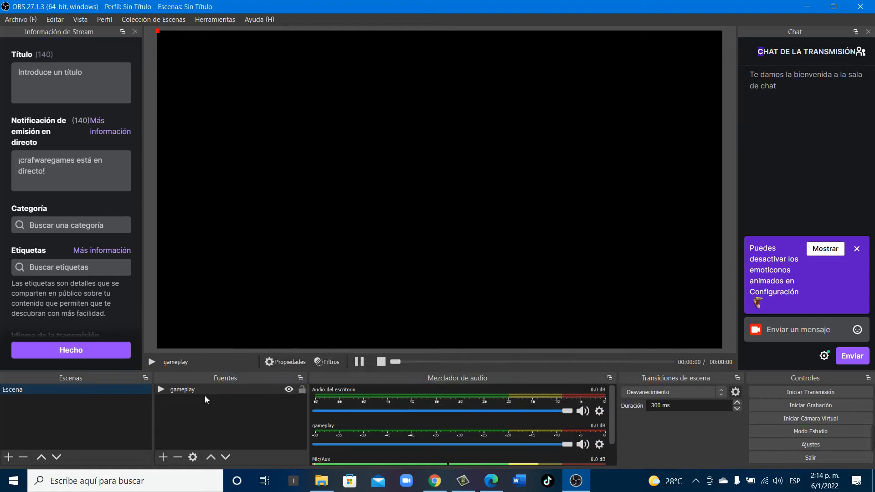
Add the desktop video Freeeeeeeeee-1 comprimido.m4v to the scene as a source and pause its playback
{"action": "left_click", "coordinate": [874, 481]}
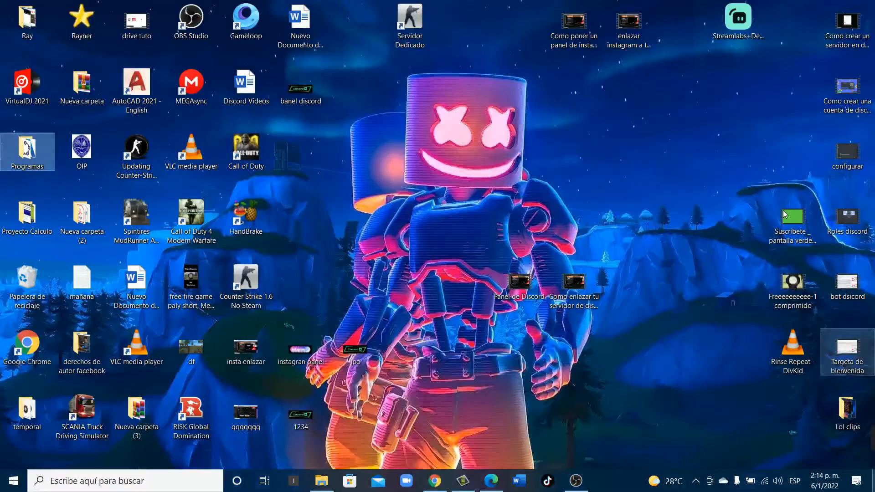
{"action": "left_click", "coordinate": [801, 339]}
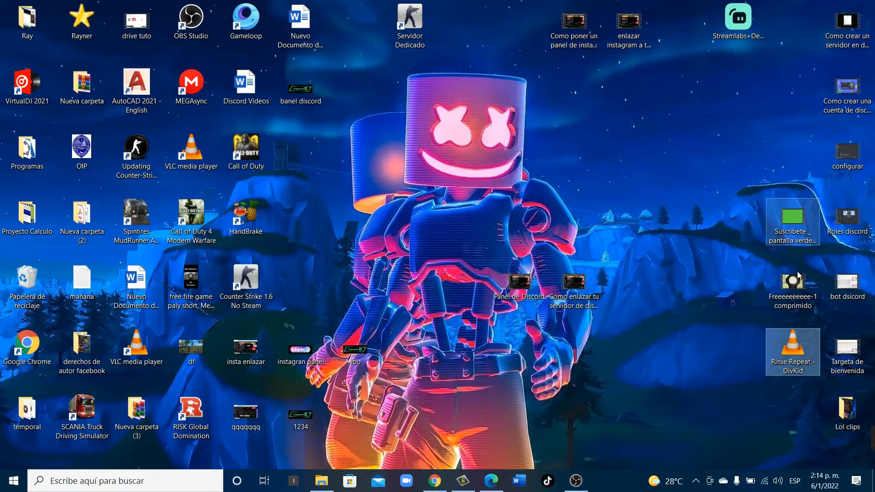
{"action": "left_click", "coordinate": [797, 297]}
{"action": "left_click_drag", "start_coordinate": [797, 297], "coordinate": [423, 140]}
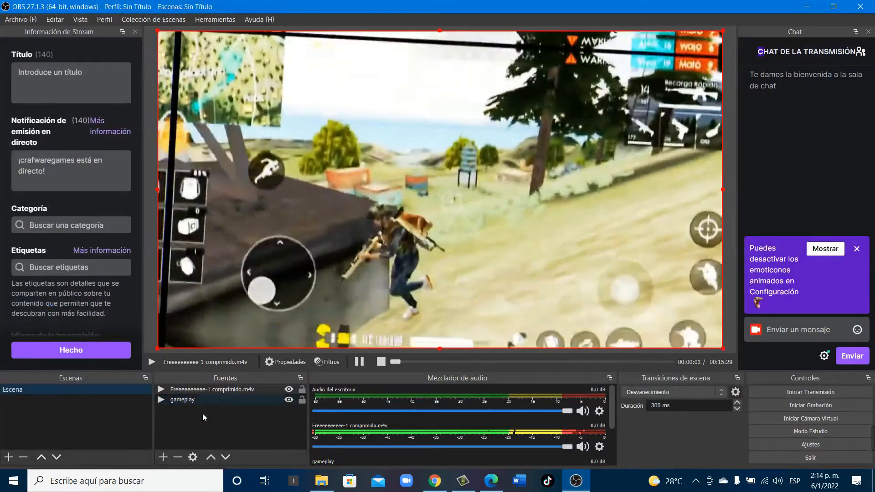
{"action": "left_click", "coordinate": [359, 361]}
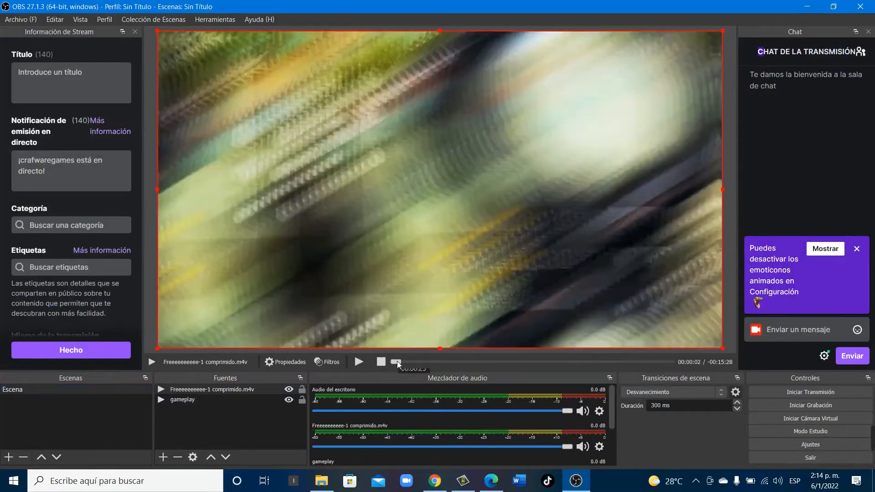
Delete the empty gameplay source from the scene and select the remaining video source
{"action": "left_click", "coordinate": [187, 399]}
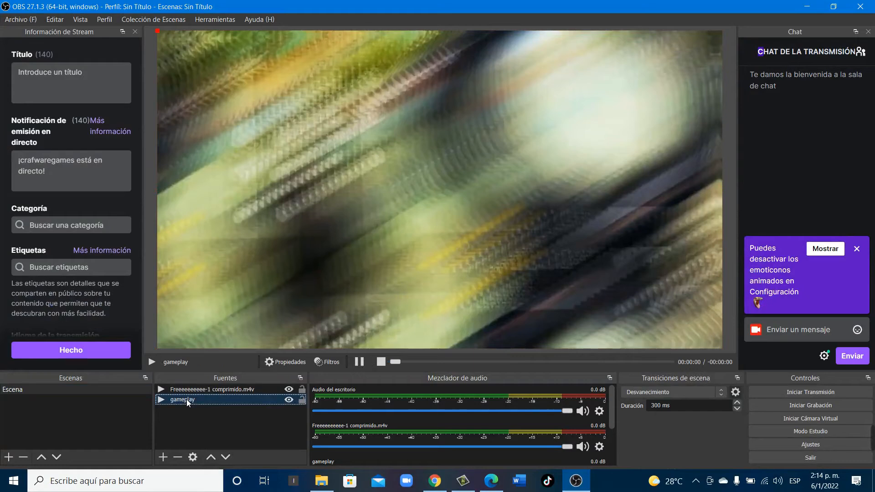
{"action": "key", "text": "Delete"}
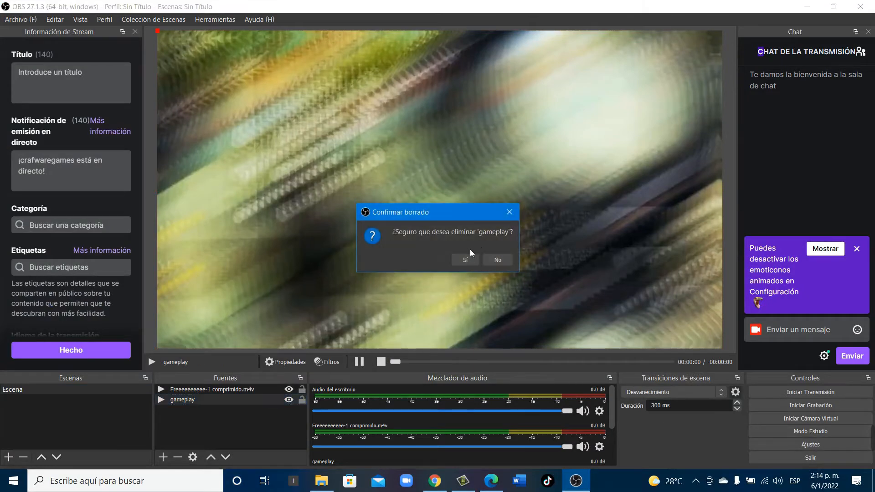
{"action": "left_click", "coordinate": [463, 258]}
{"action": "left_click", "coordinate": [220, 392]}
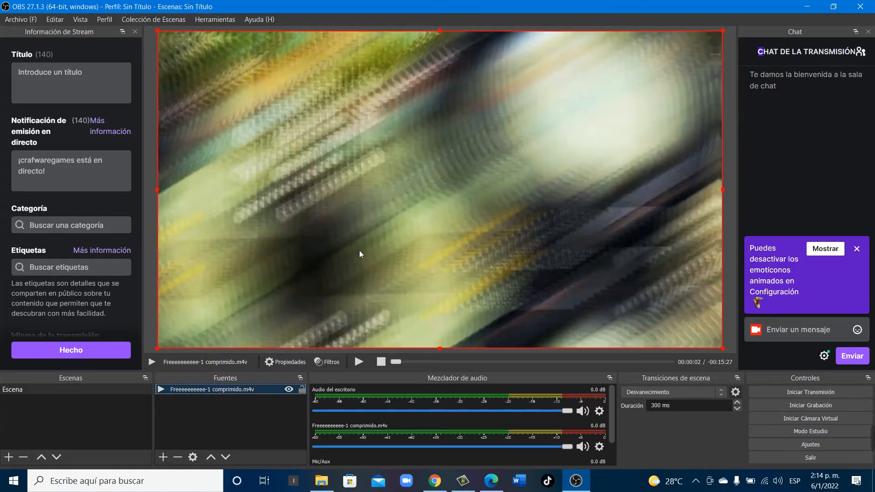
{"action": "left_click", "coordinate": [403, 203]}
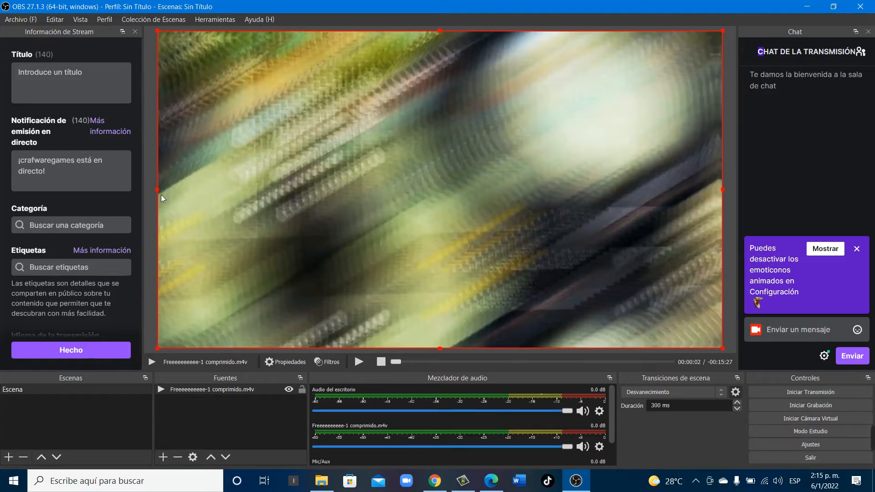
Set the desktop audio device (Audio del escritorio) to Altavoces (Sound Blaster Recon3Di) in the audio settings and apply it
{"action": "left_click", "coordinate": [19, 20]}
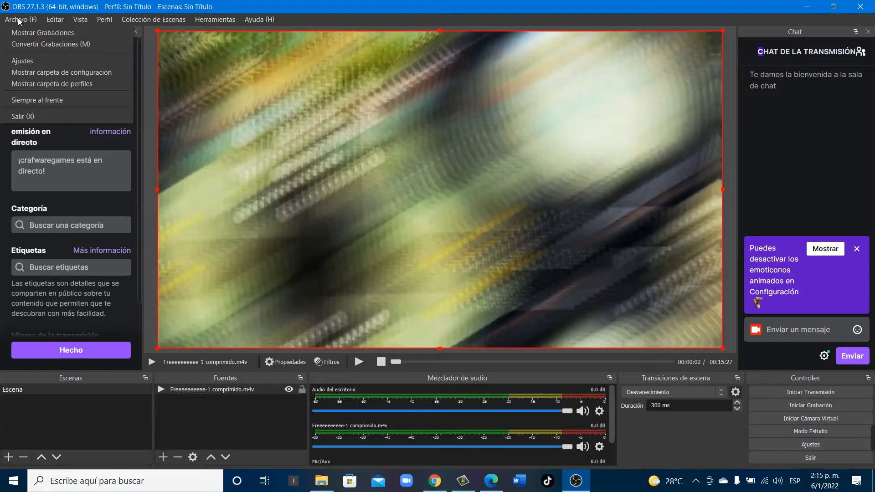
{"action": "left_click", "coordinate": [37, 62]}
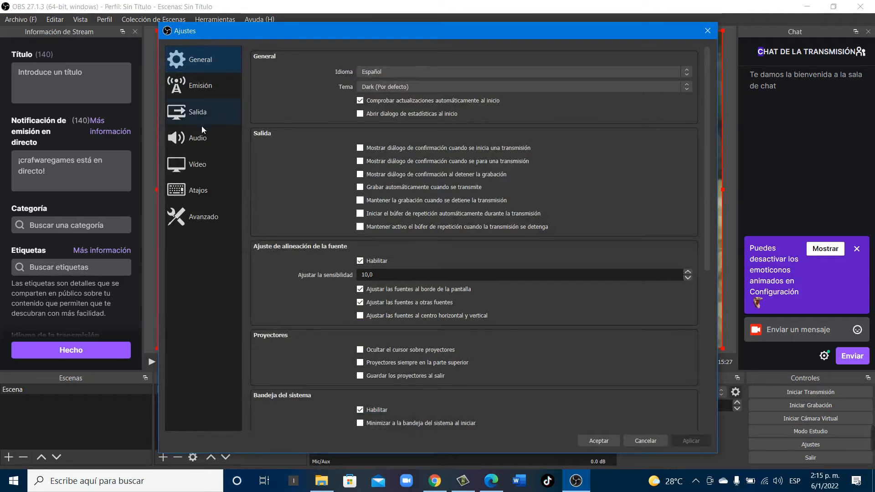
{"action": "left_click", "coordinate": [206, 142]}
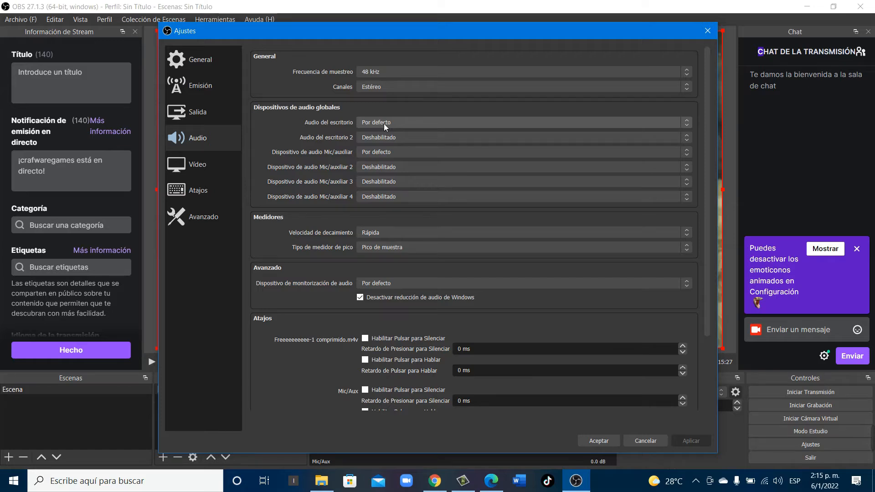
{"action": "left_click", "coordinate": [384, 124]}
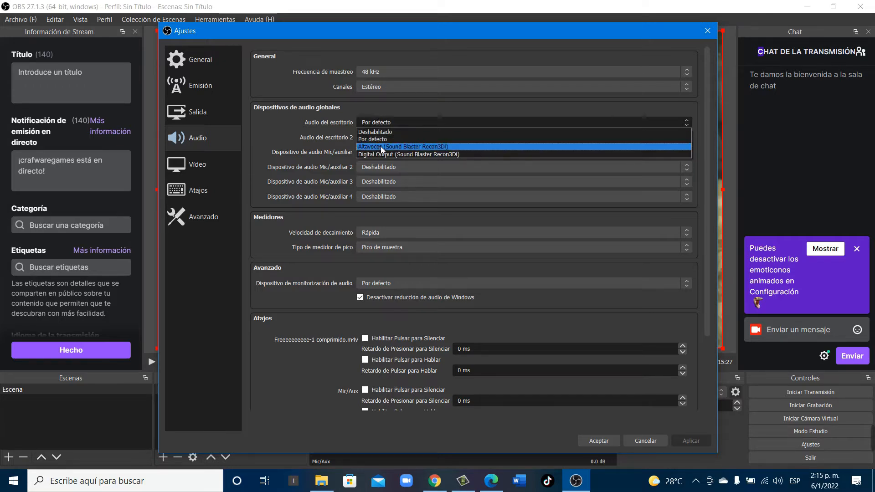
{"action": "left_click", "coordinate": [381, 146]}
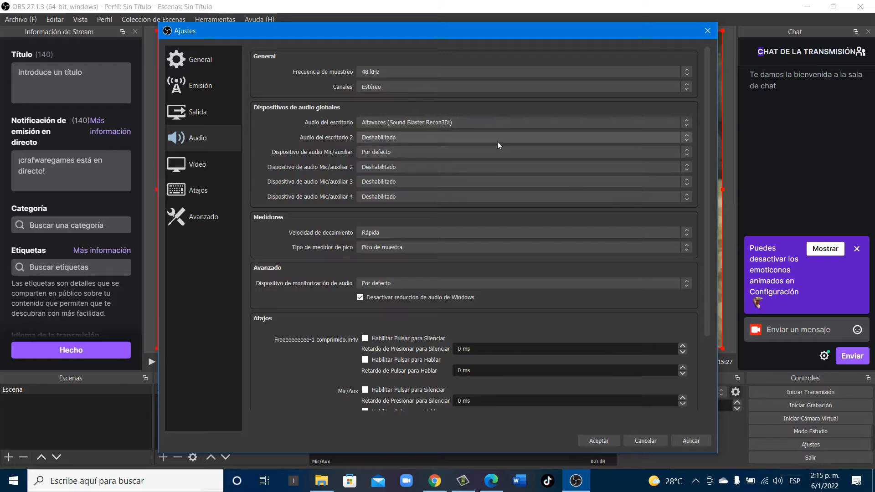
{"action": "left_click", "coordinate": [778, 482]}
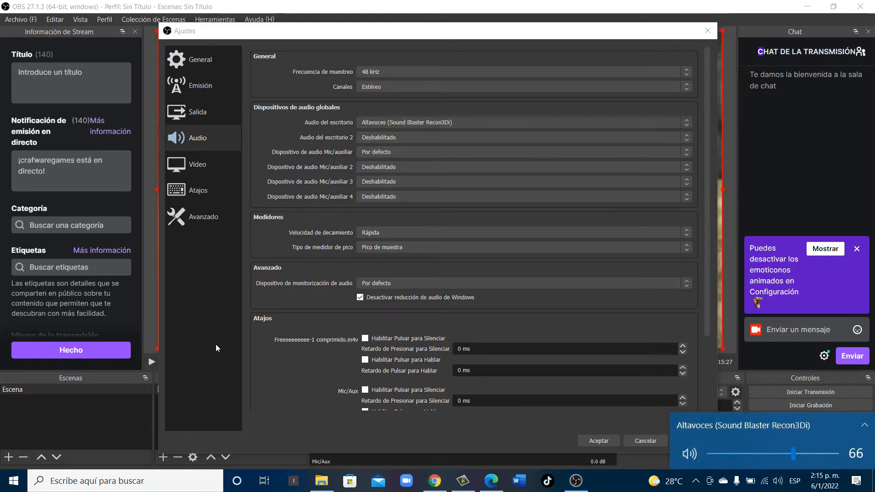
{"action": "left_click", "coordinate": [167, 337]}
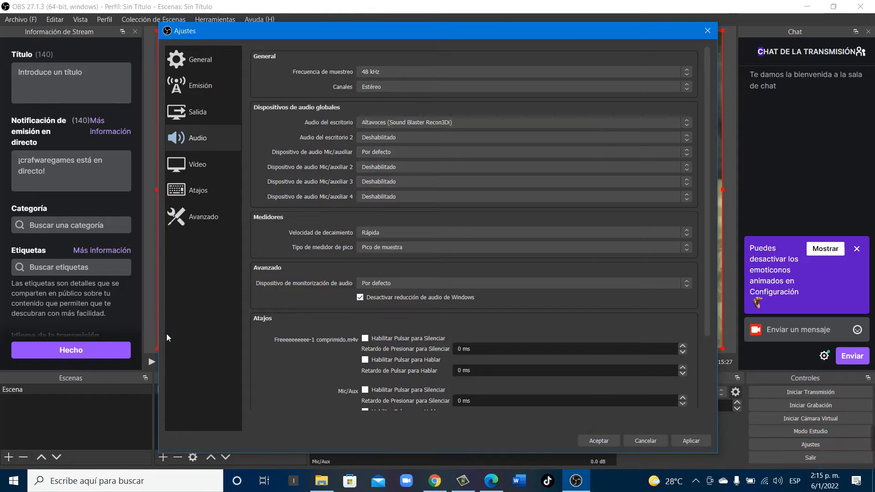
{"action": "left_click", "coordinate": [699, 441]}
{"action": "left_click", "coordinate": [593, 441]}
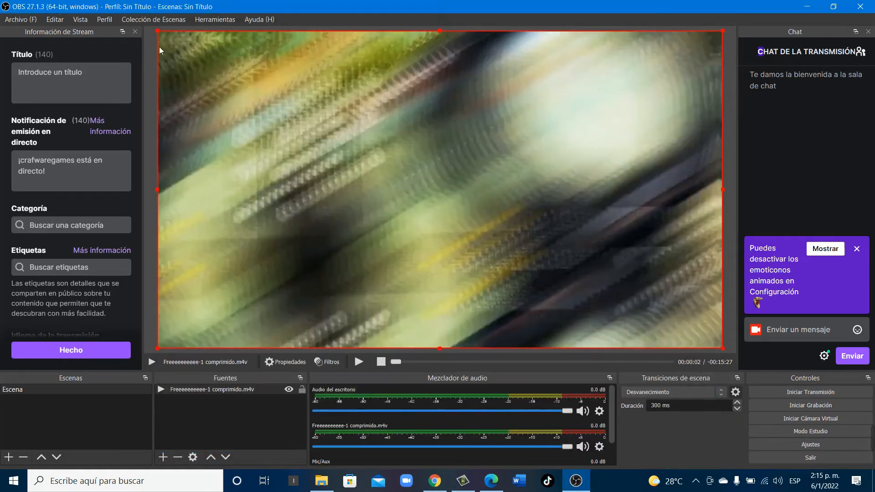
Set the Mic/auxiliar audio device to Micrófono (USB Audio) in the audio settings and apply it
{"action": "left_click", "coordinate": [11, 20]}
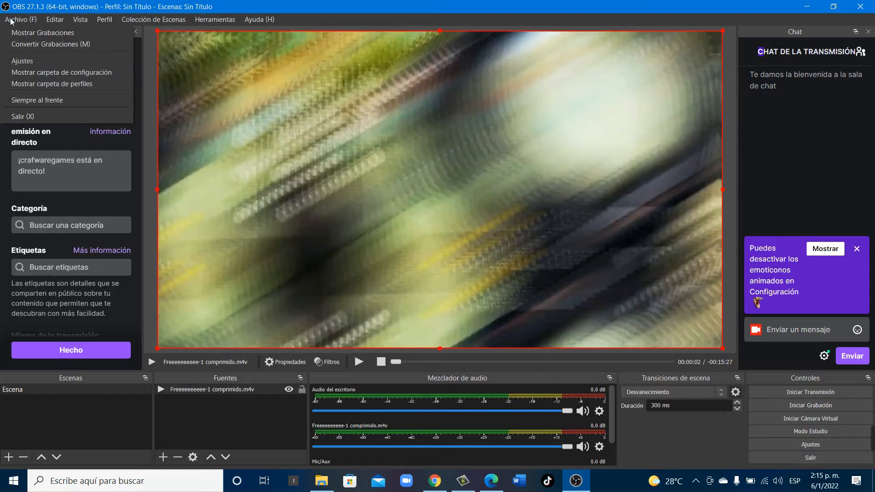
{"action": "left_click", "coordinate": [26, 62]}
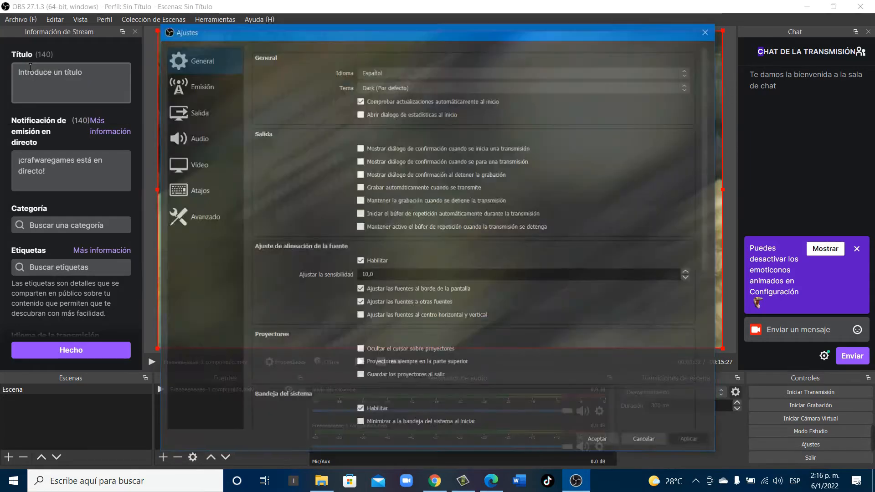
{"action": "left_click", "coordinate": [206, 138]}
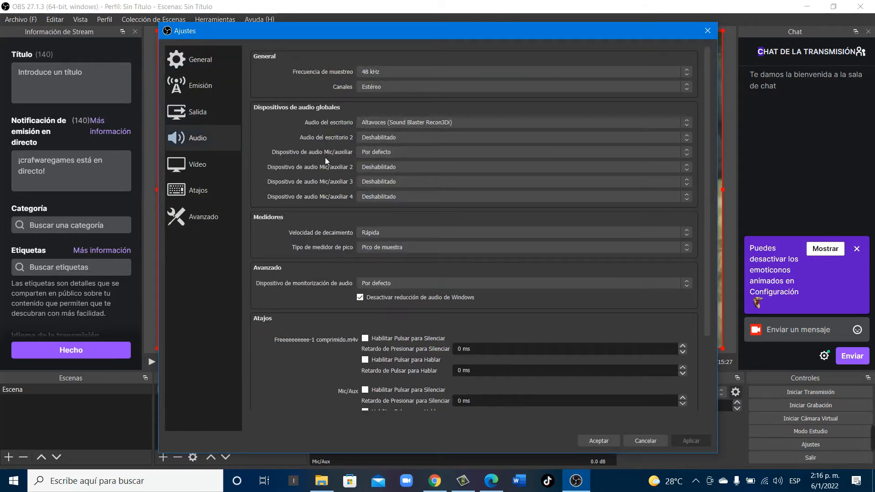
{"action": "left_click", "coordinate": [376, 152]}
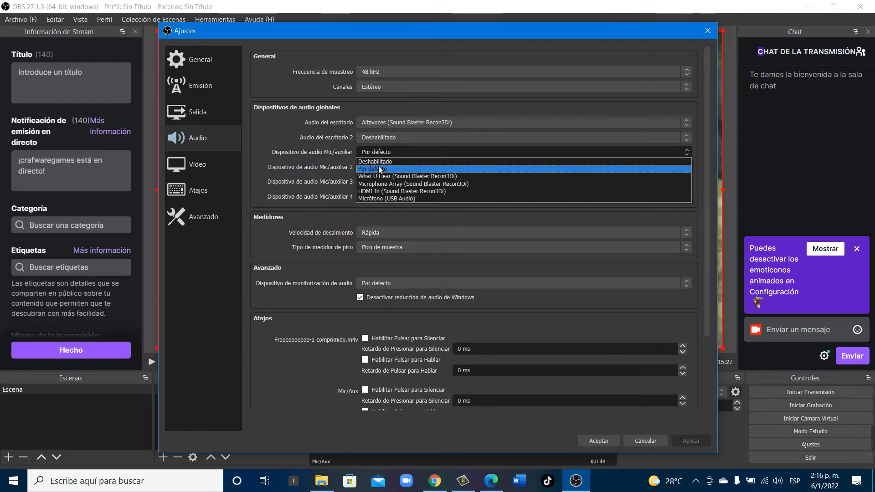
{"action": "left_click", "coordinate": [399, 197]}
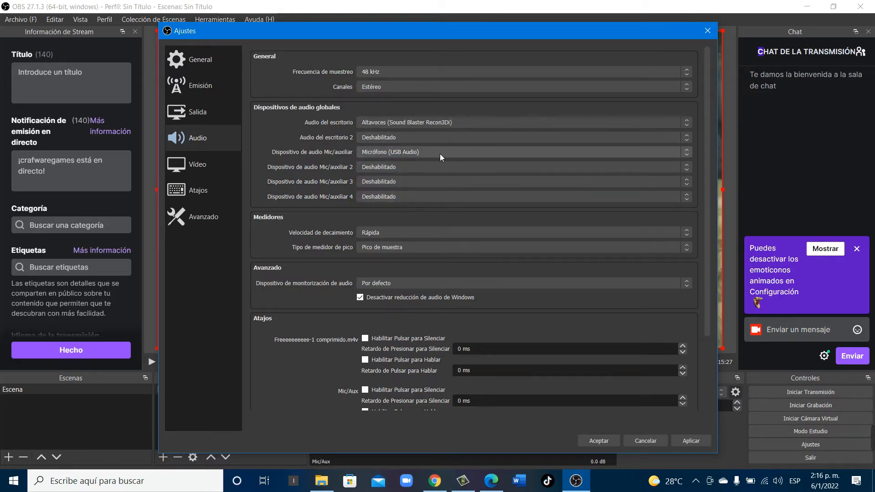
{"action": "left_click", "coordinate": [698, 442]}
{"action": "left_click", "coordinate": [600, 441]}
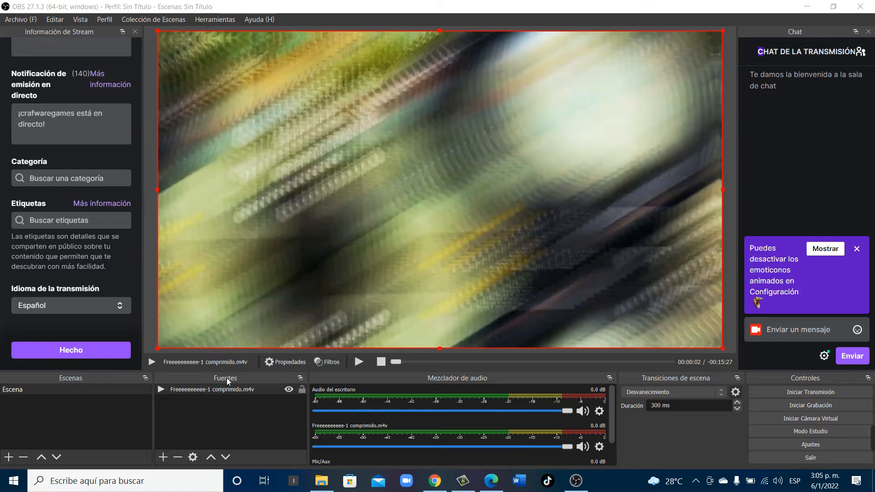
{"action": "left_click", "coordinate": [162, 457]}
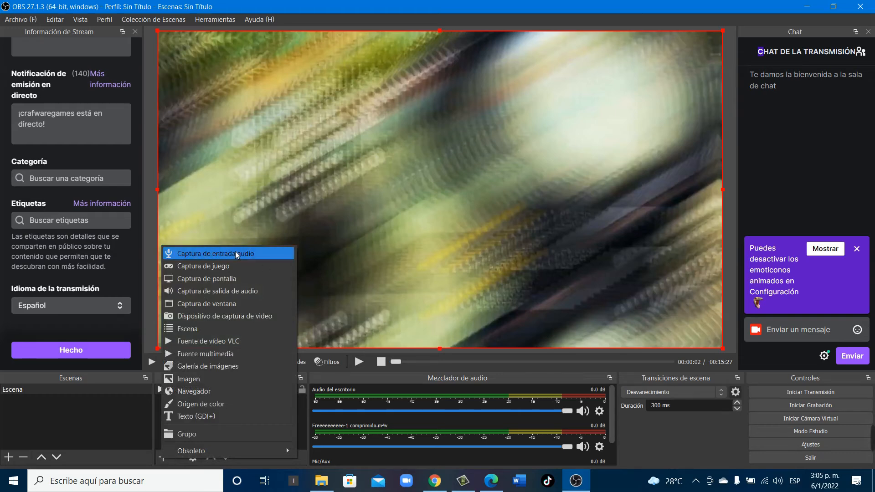
{"action": "left_click", "coordinate": [94, 431]}
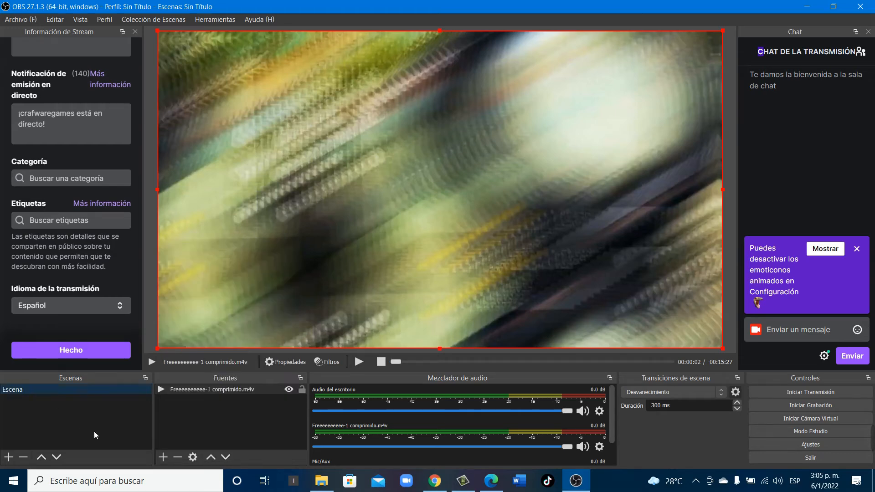
{"action": "left_click", "coordinate": [160, 457]}
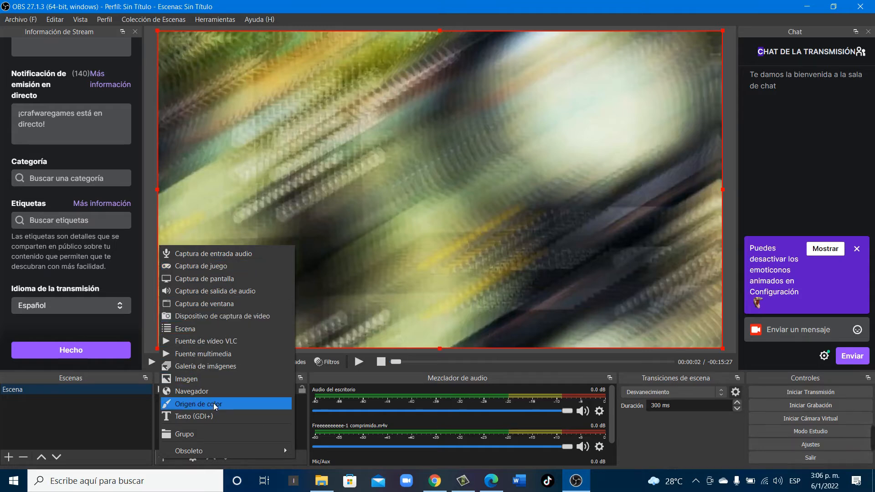
{"action": "left_click", "coordinate": [135, 412]}
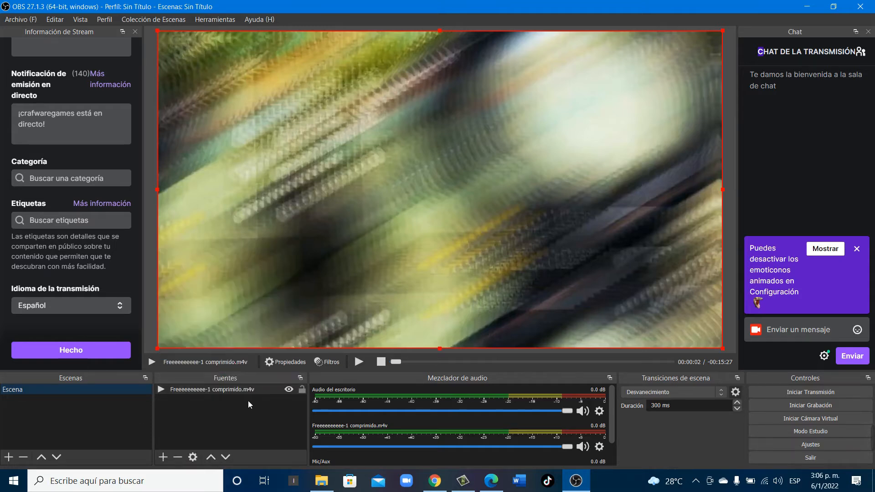
{"action": "left_click", "coordinate": [225, 390]}
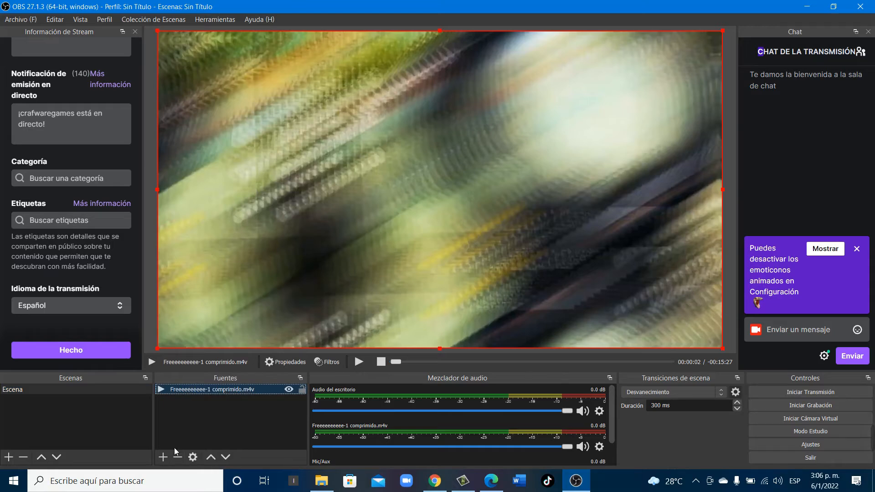
Add a new game capture source (Captura de juego) that captures the specific window [CamtasiaStudio.exe]: Camtasia Studio - Untitled.camproj
{"action": "left_click", "coordinate": [162, 457]}
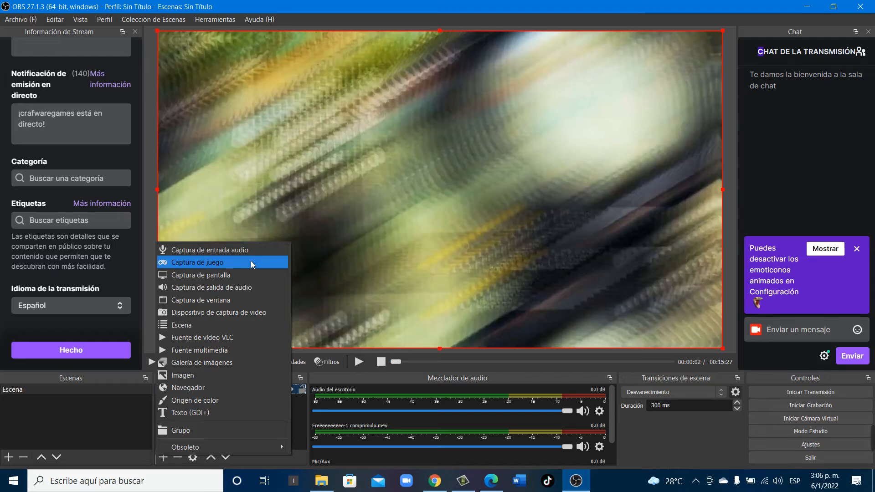
{"action": "left_click", "coordinate": [220, 263]}
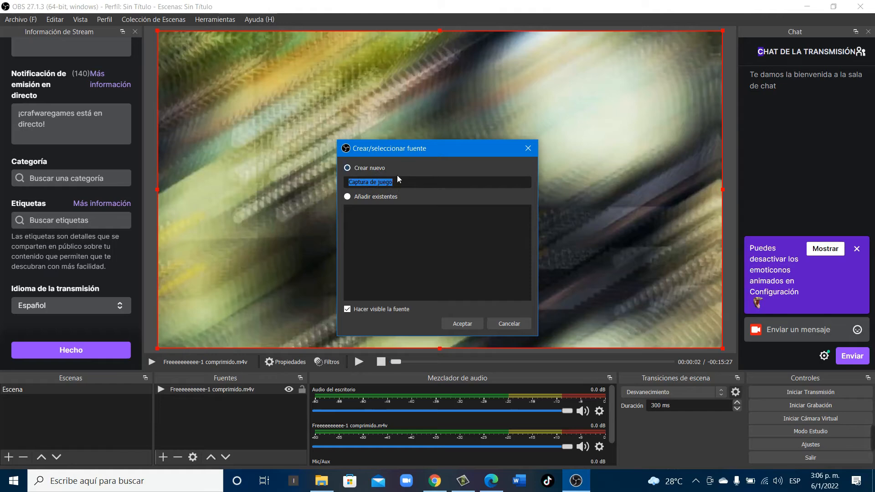
{"action": "left_click", "coordinate": [468, 322]}
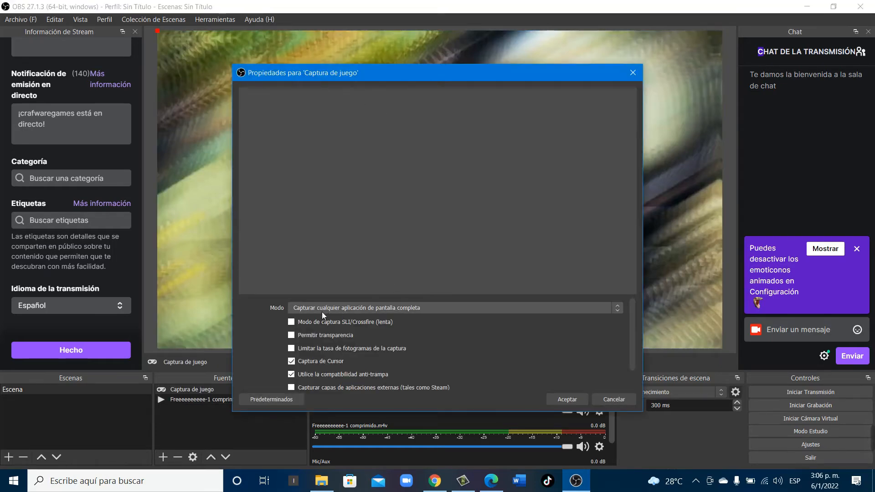
{"action": "left_click", "coordinate": [340, 310]}
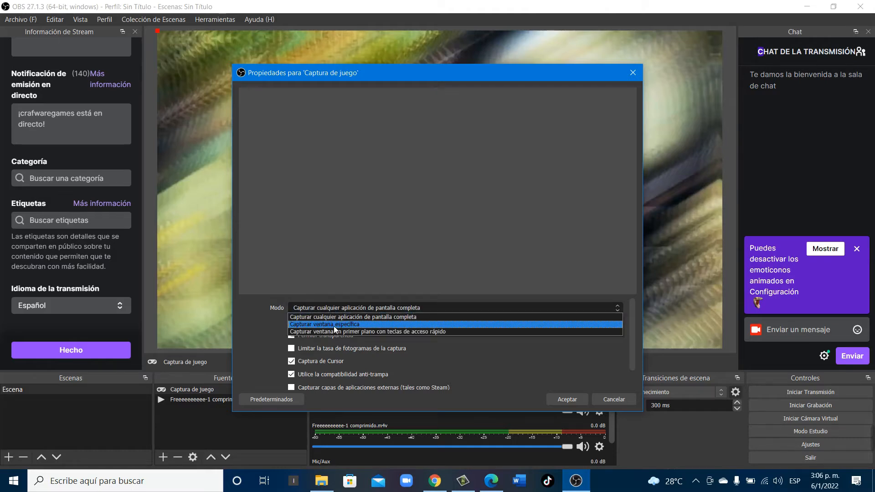
{"action": "left_click", "coordinate": [332, 324]}
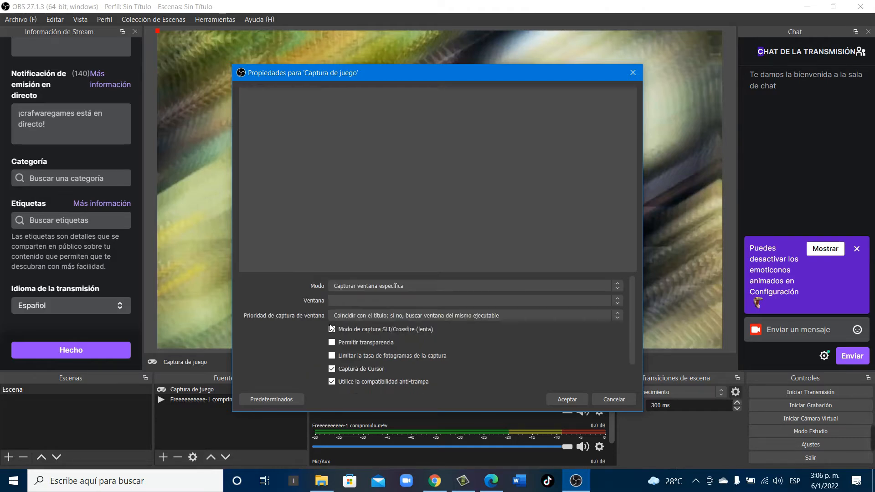
{"action": "left_click", "coordinate": [425, 300]}
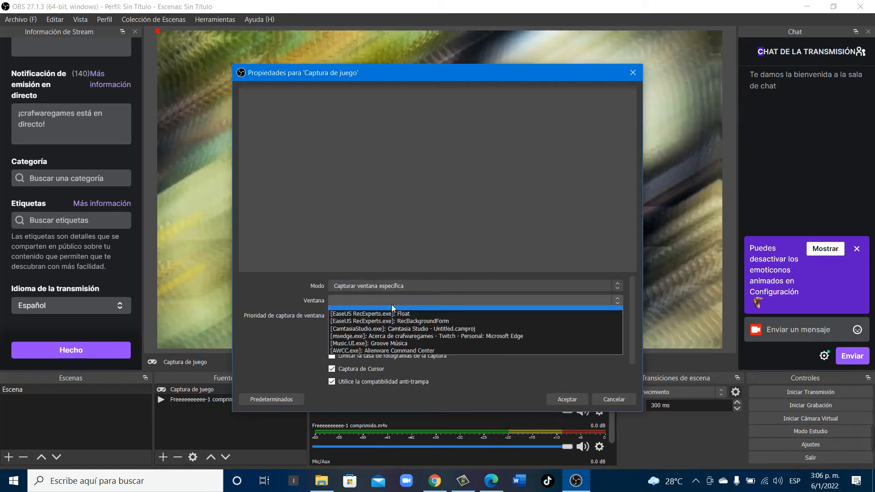
{"action": "left_click", "coordinate": [388, 332]}
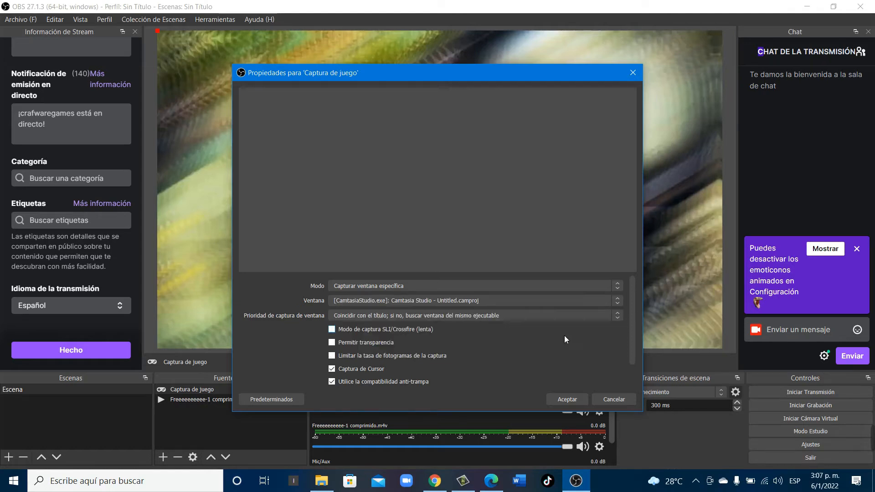
{"action": "left_click", "coordinate": [566, 399]}
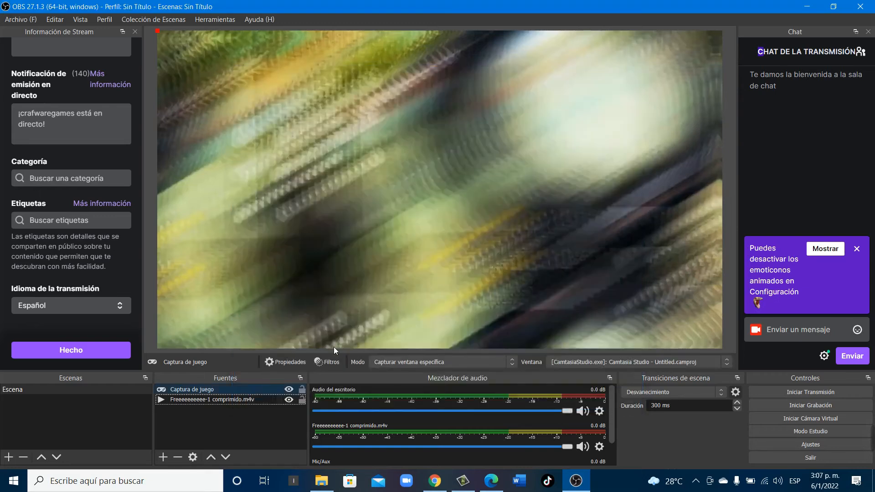
{"action": "left_click", "coordinate": [210, 390]}
Add a new audio input capture source (Captura de entrada audio) using the device Micrófono (USB Audio)
{"action": "left_click", "coordinate": [161, 460]}
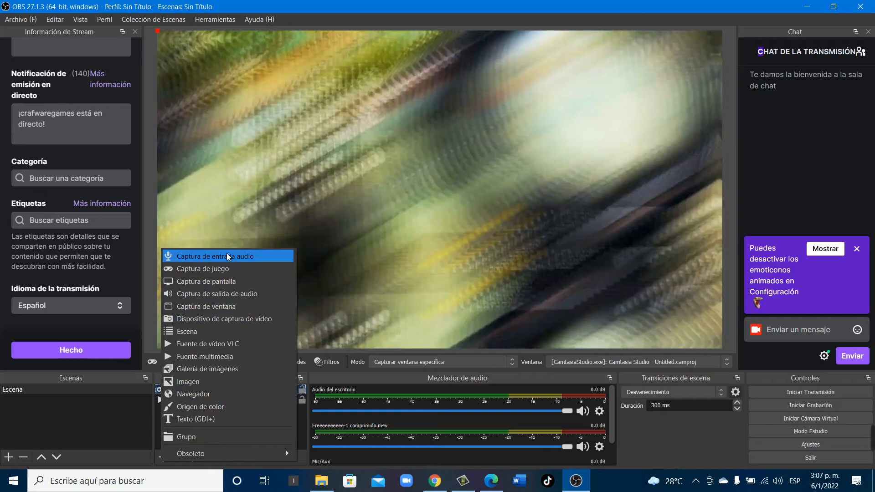
{"action": "left_click", "coordinate": [227, 256]}
{"action": "left_click", "coordinate": [453, 325]}
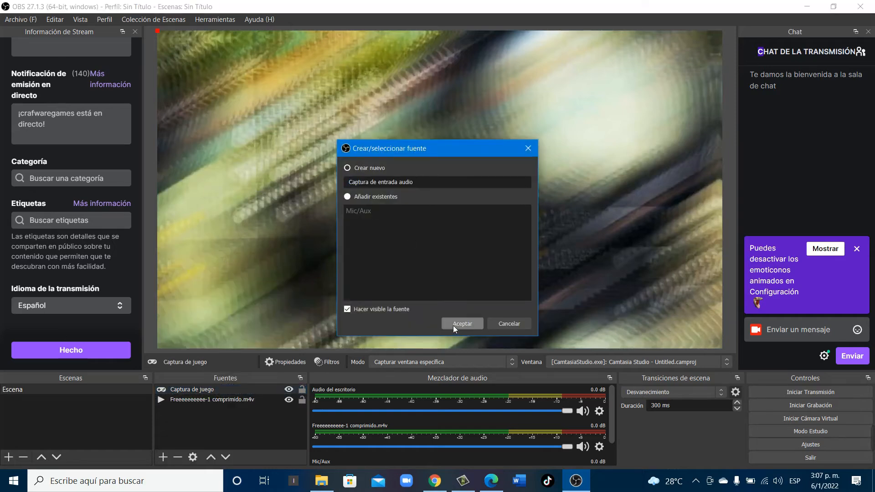
{"action": "left_click", "coordinate": [360, 98]}
{"action": "left_click", "coordinate": [360, 99]}
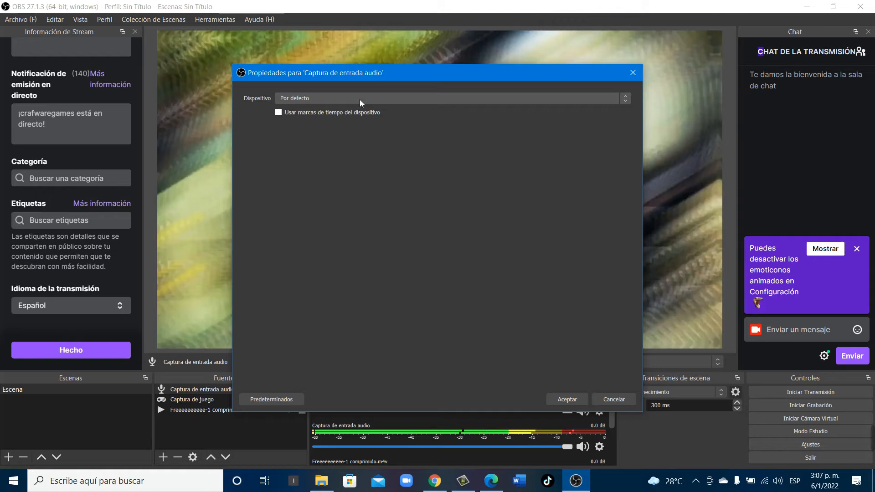
{"action": "left_click", "coordinate": [359, 99]}
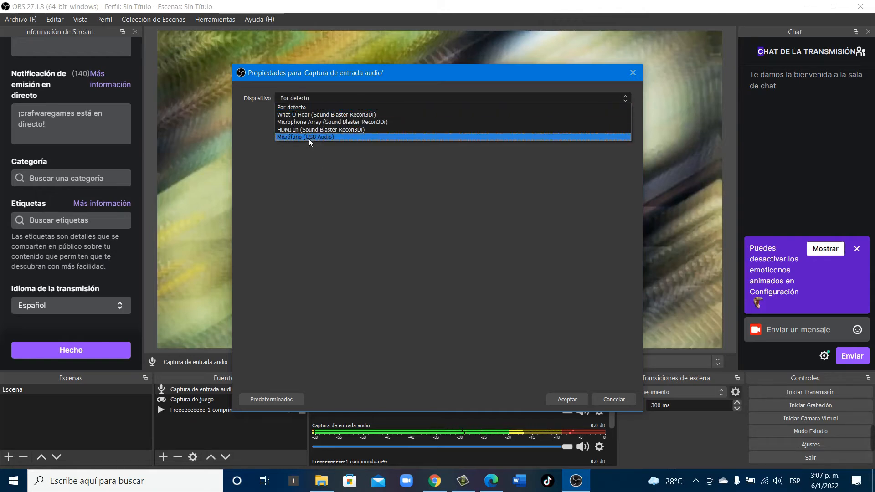
{"action": "left_click", "coordinate": [306, 137]}
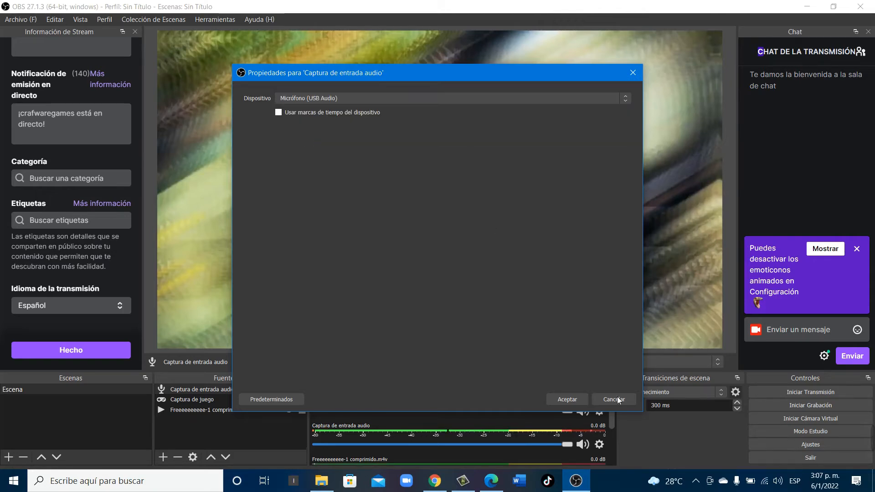
{"action": "left_click", "coordinate": [577, 397]}
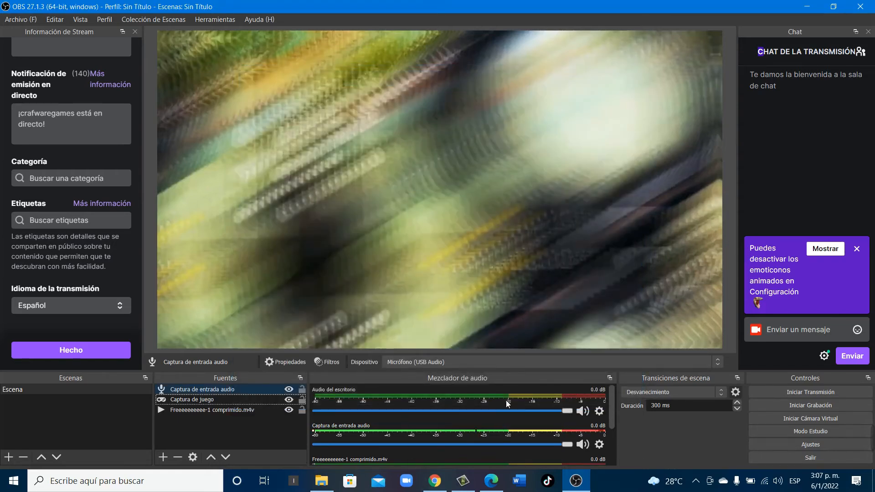
{"action": "left_click", "coordinate": [196, 428]}
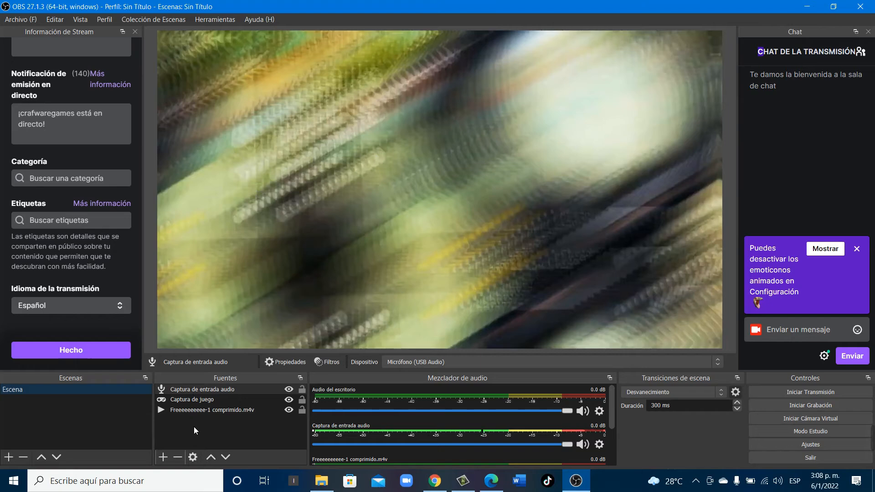
{"action": "left_click", "coordinate": [165, 456]}
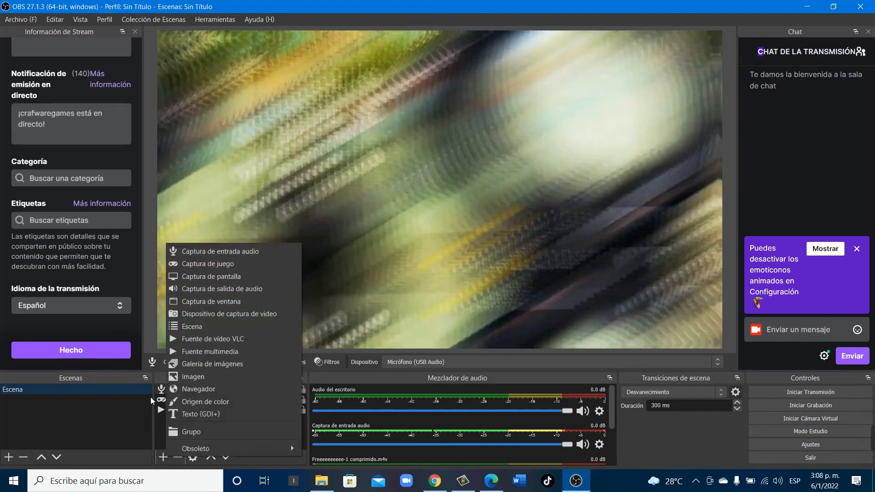
{"action": "left_click", "coordinate": [107, 416]}
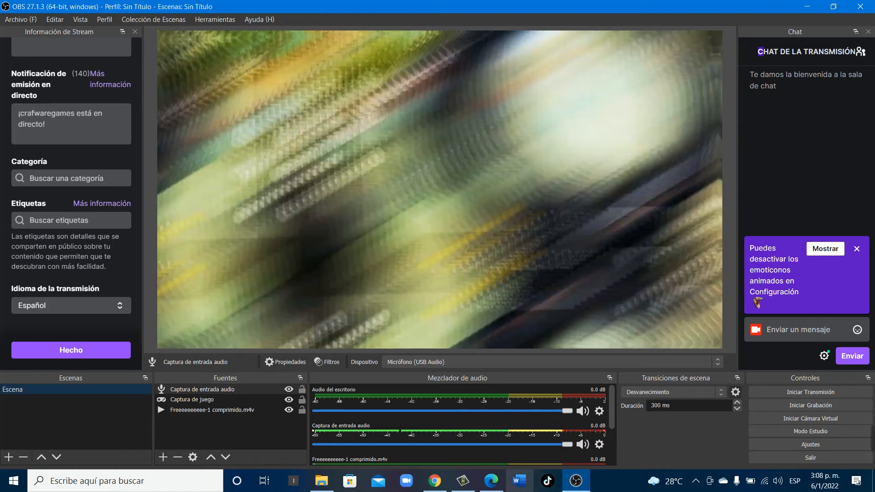
{"action": "left_click", "coordinate": [233, 412]}
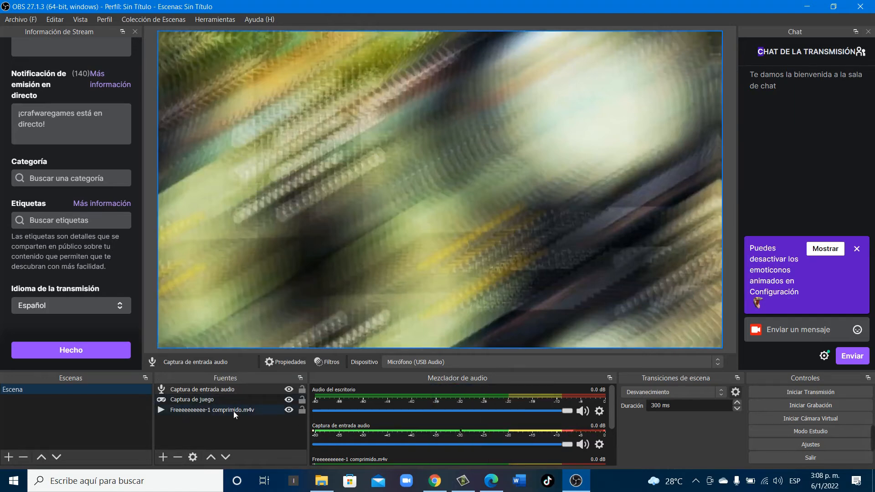
{"action": "left_click", "coordinate": [233, 411]}
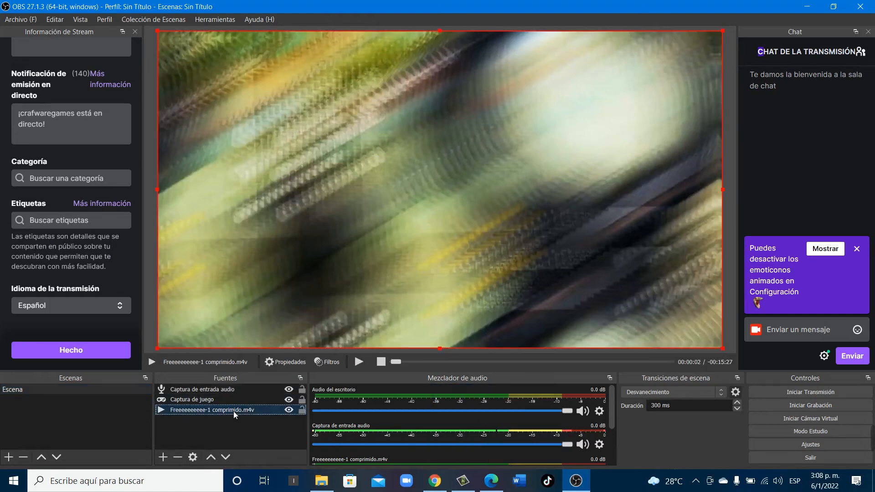
Delete the audio input capture and game capture sources from the scene, keeping only the video source
{"action": "left_click", "coordinate": [194, 391]}
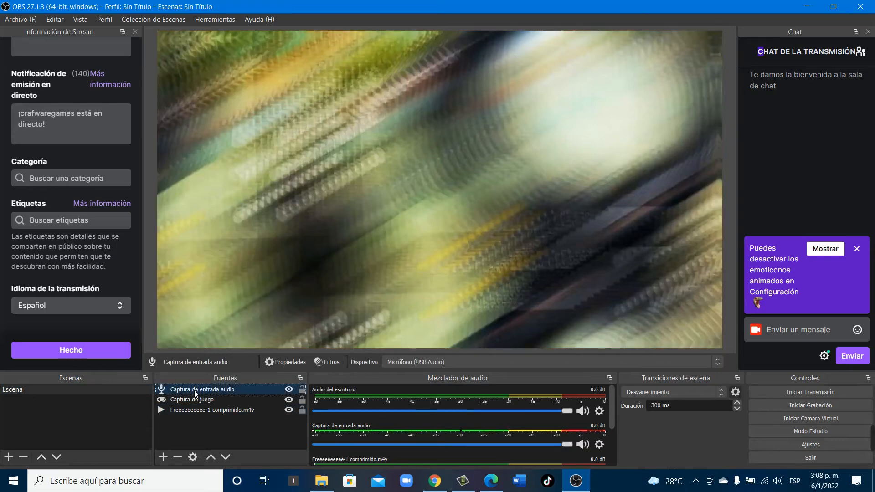
{"action": "key", "text": "Delete"}
{"action": "left_click", "coordinate": [478, 262]}
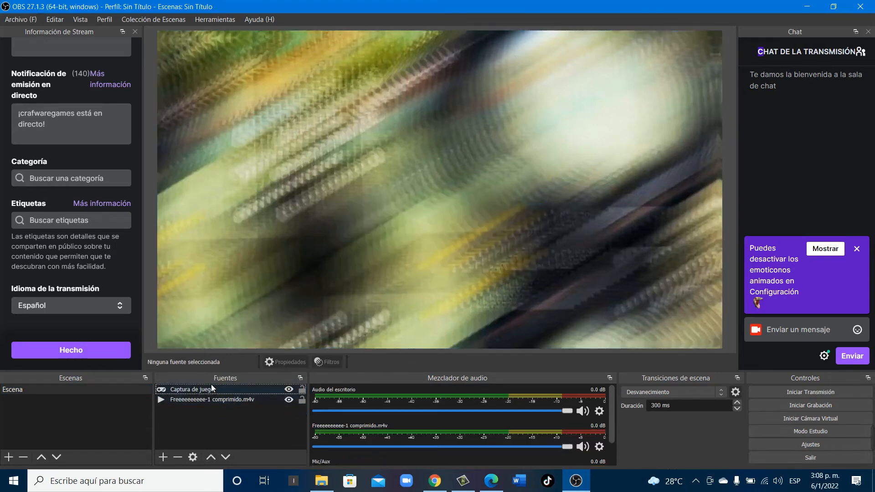
{"action": "left_click", "coordinate": [199, 389]}
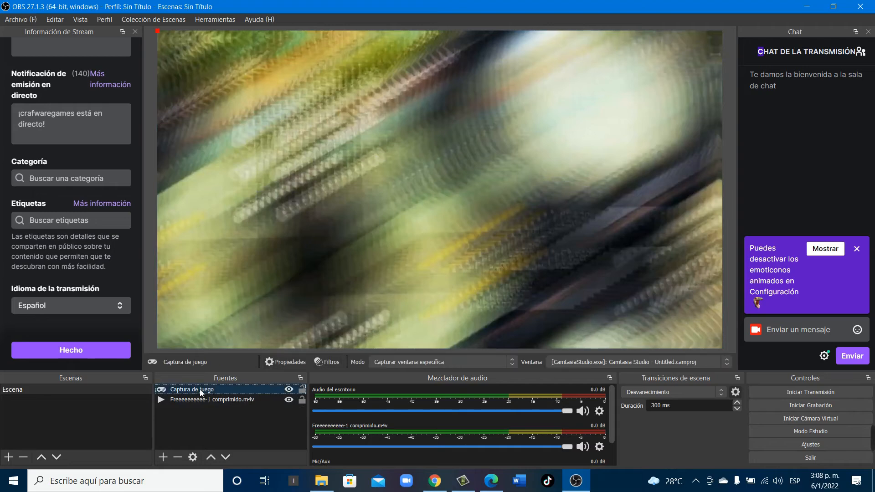
{"action": "key", "text": "Delete"}
{"action": "left_click", "coordinate": [476, 258]}
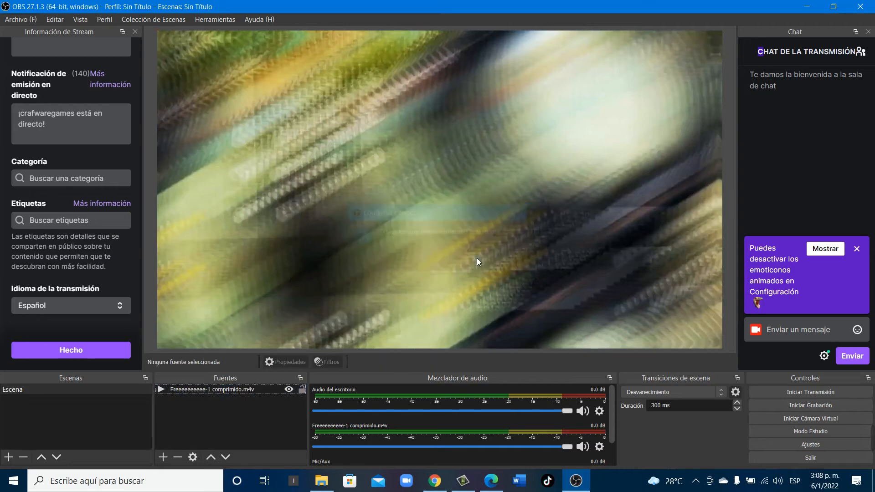
Select the video source Freeeeeeeeee-1 comprimido.m4v in the scene
{"action": "left_click", "coordinate": [196, 389]}
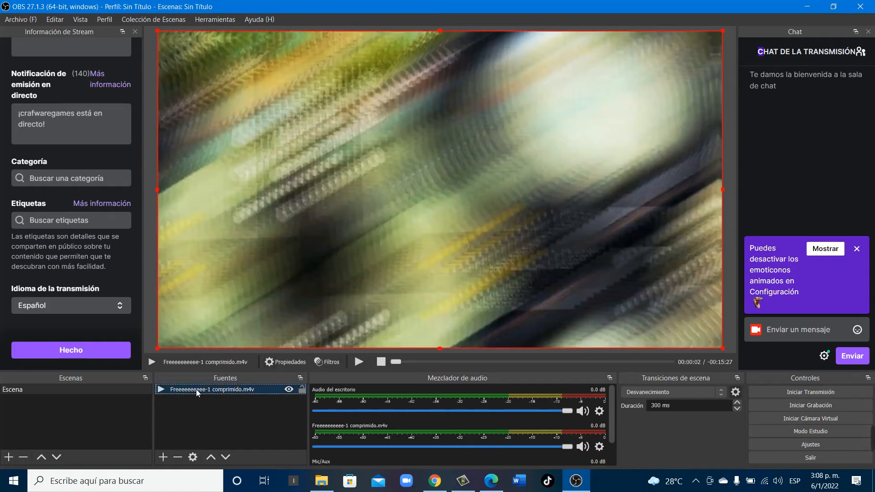
{"action": "right_click", "coordinate": [196, 390]}
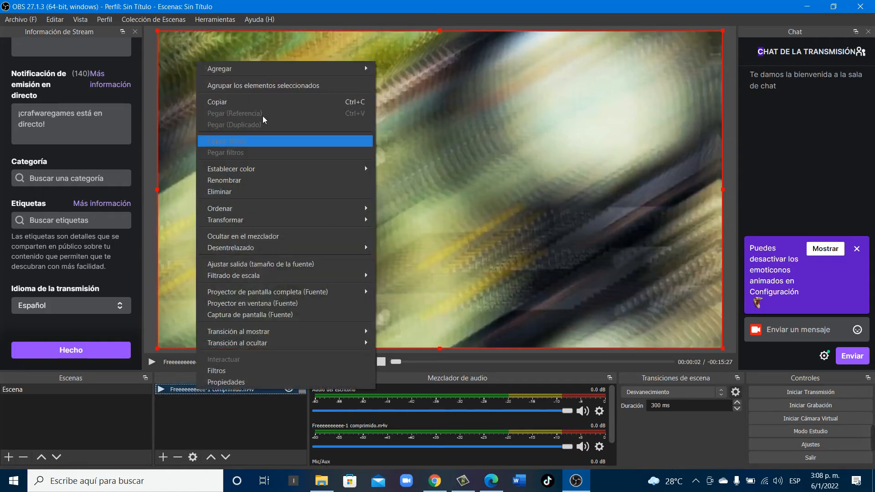
{"action": "left_click", "coordinate": [193, 411]}
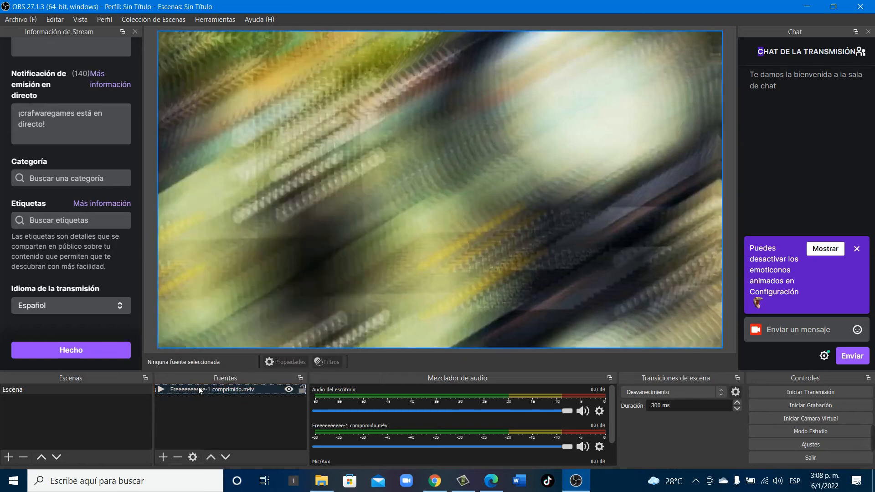
{"action": "left_click", "coordinate": [193, 391]}
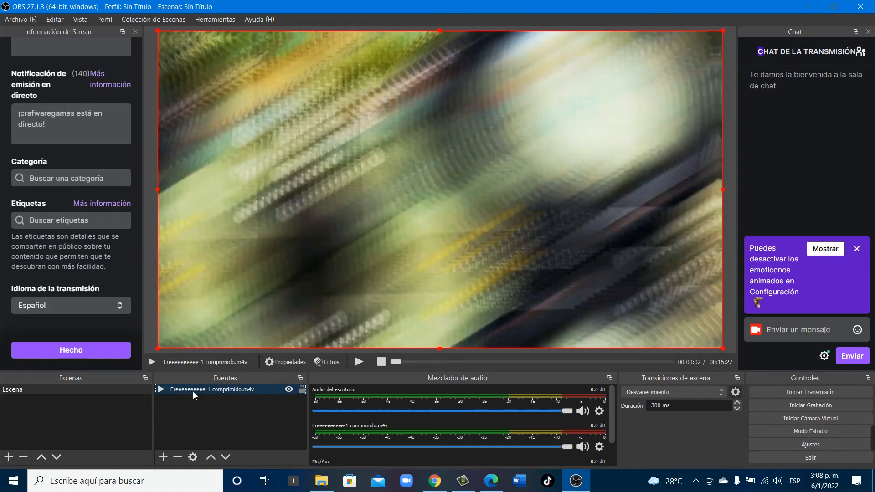
Choose Garena Free Fire as the stream category, check the title, live notification and tags, and save the stream information
{"action": "scroll", "coordinate": [80, 84], "scroll_direction": "up", "scroll_amount": 2}
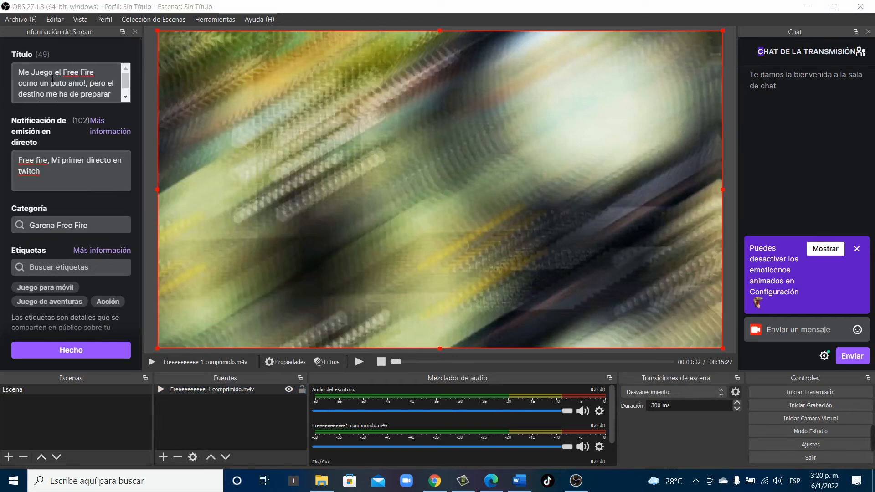
{"action": "left_click", "coordinate": [52, 75]}
{"action": "left_click", "coordinate": [79, 173]}
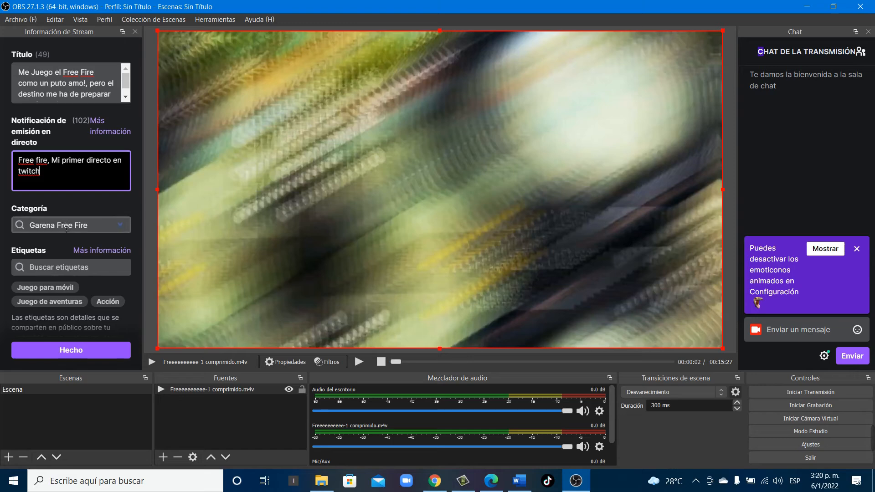
{"action": "left_click", "coordinate": [53, 227]}
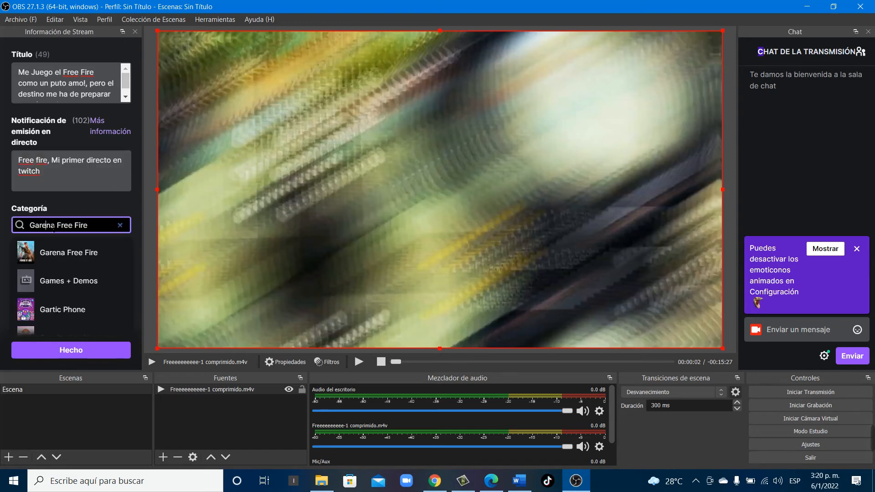
{"action": "left_click", "coordinate": [74, 242]}
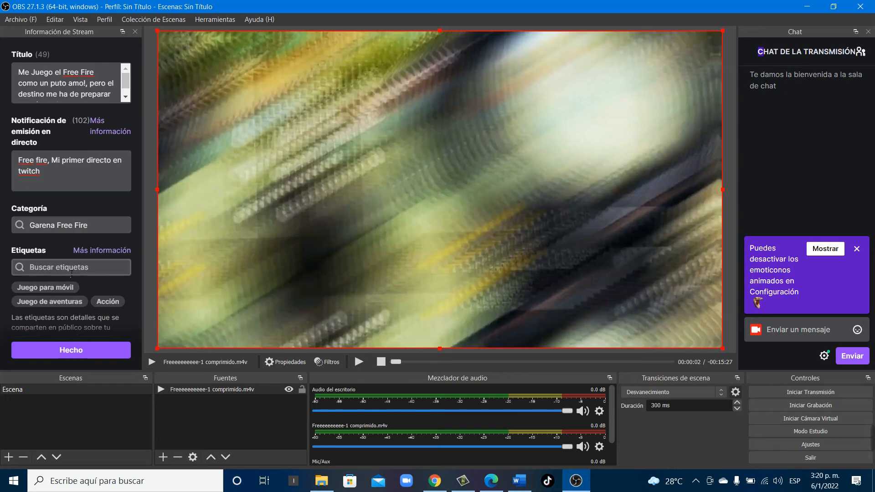
{"action": "scroll", "coordinate": [71, 291], "scroll_direction": "down", "scroll_amount": 3}
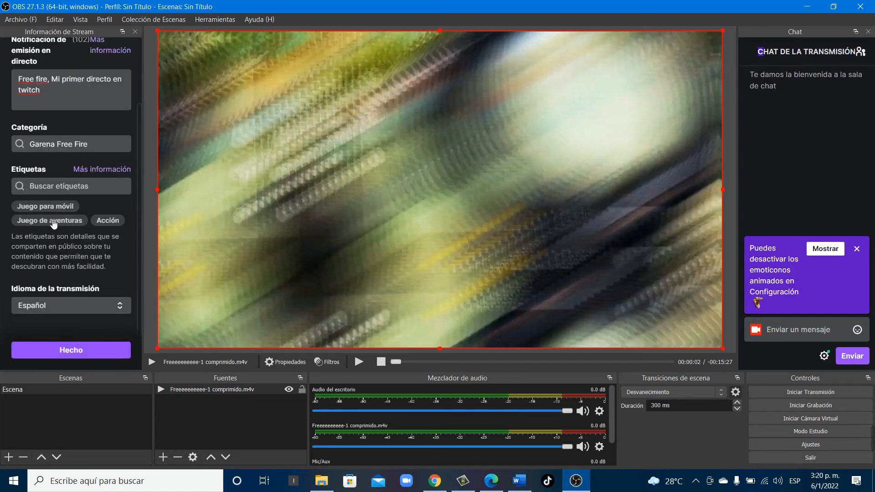
{"action": "left_click", "coordinate": [79, 351]}
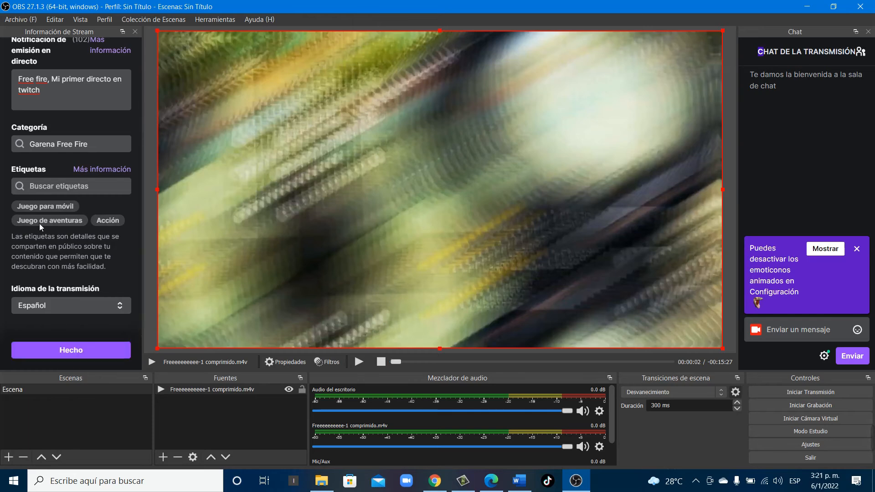
Stop the playback of the video source Freeeeeeeeee-1 comprimido.m4v
{"action": "scroll", "coordinate": [41, 224], "scroll_direction": "up", "scroll_amount": 3}
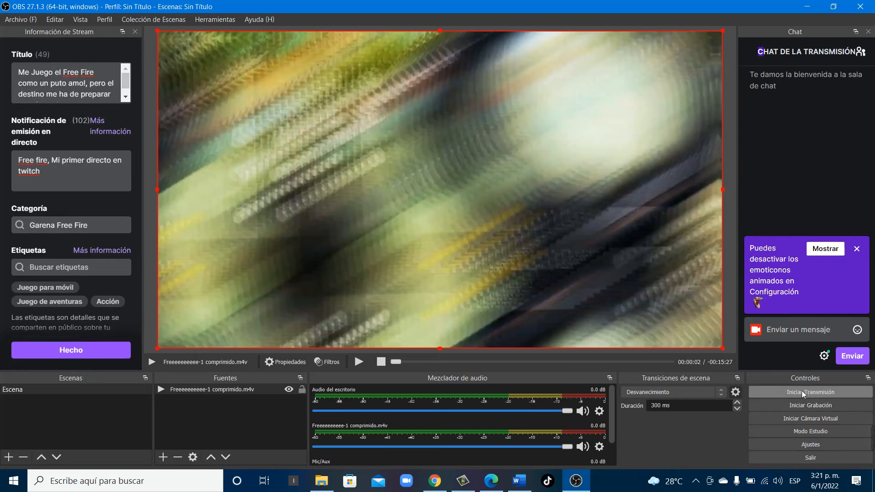
{"action": "left_click", "coordinate": [382, 362]}
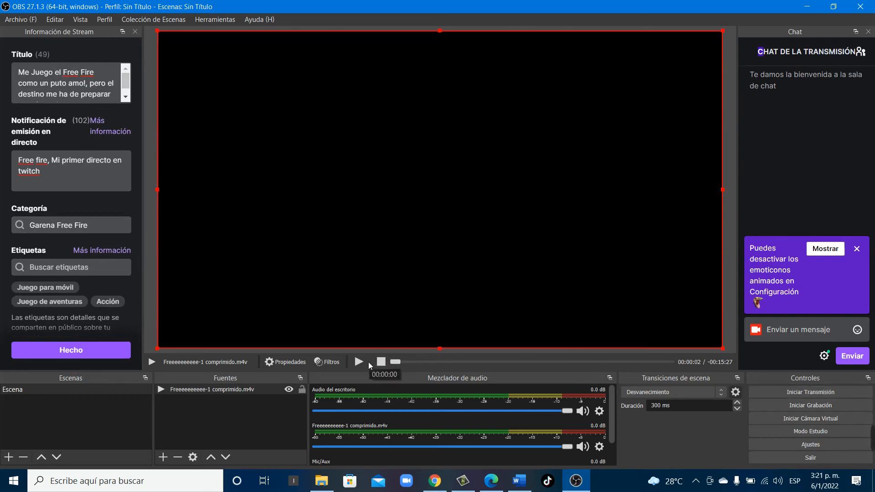
Start a first transmission with the video source playing, deselect the source, and switch to the web browser
{"action": "left_click", "coordinate": [827, 393]}
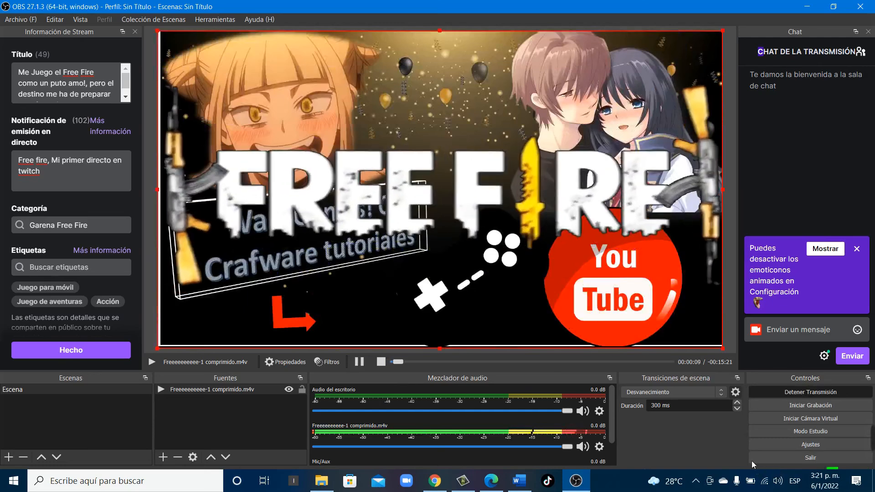
{"action": "mouse_move", "coordinate": [435, 480]}
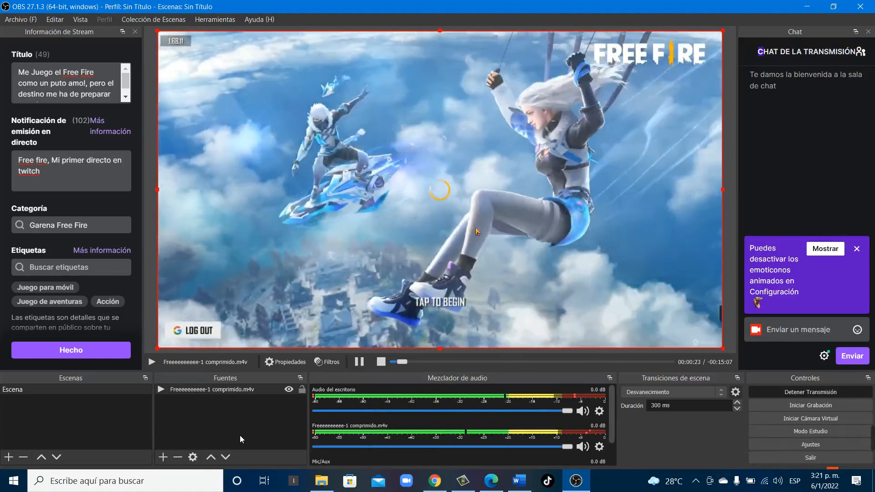
{"action": "left_click", "coordinate": [240, 435]}
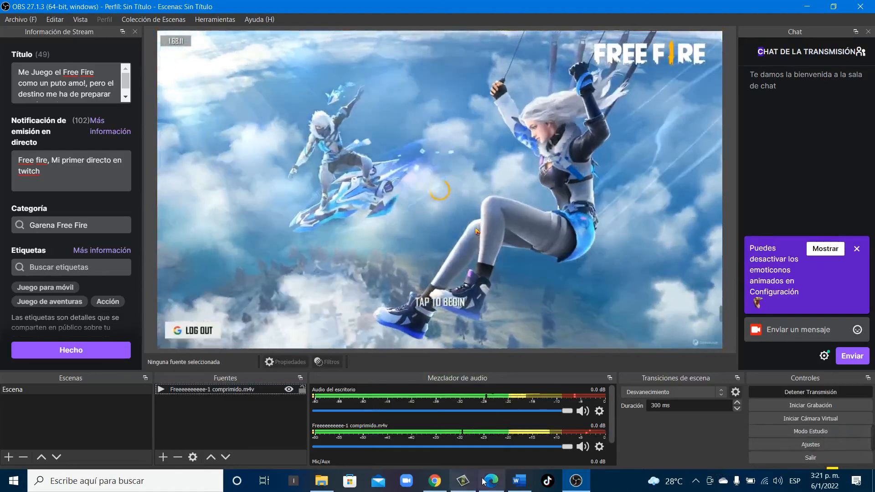
{"action": "mouse_move", "coordinate": [500, 487]}
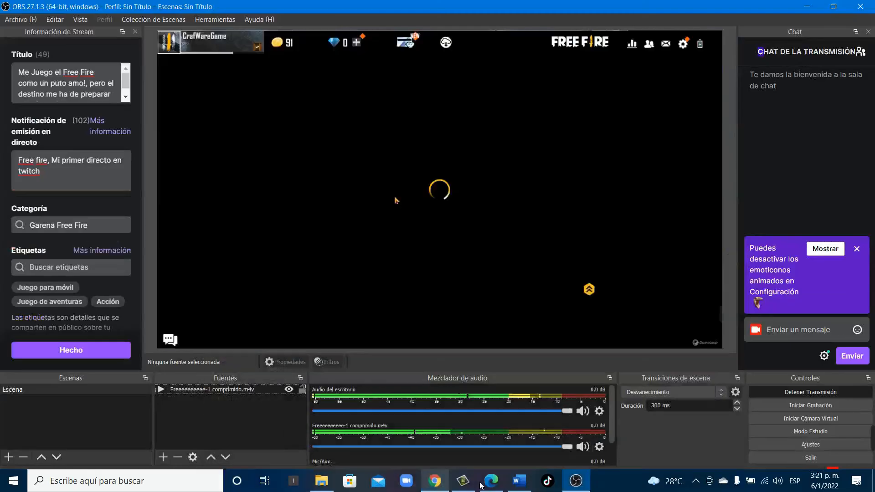
{"action": "left_click", "coordinate": [481, 484]}
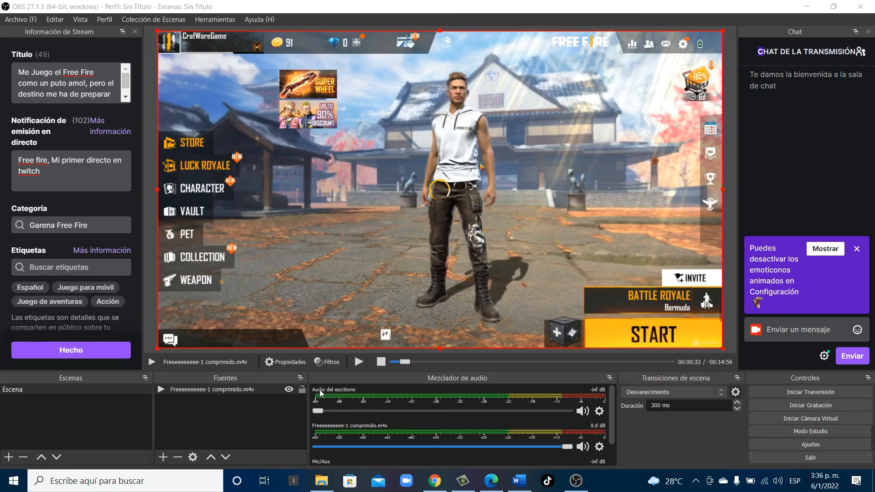
Set the desktop audio and Mic/Aux volumes to their minimum and the video source's volume to its maximum of 0.0 dB
{"action": "scroll", "coordinate": [342, 401], "scroll_direction": "down", "scroll_amount": 1}
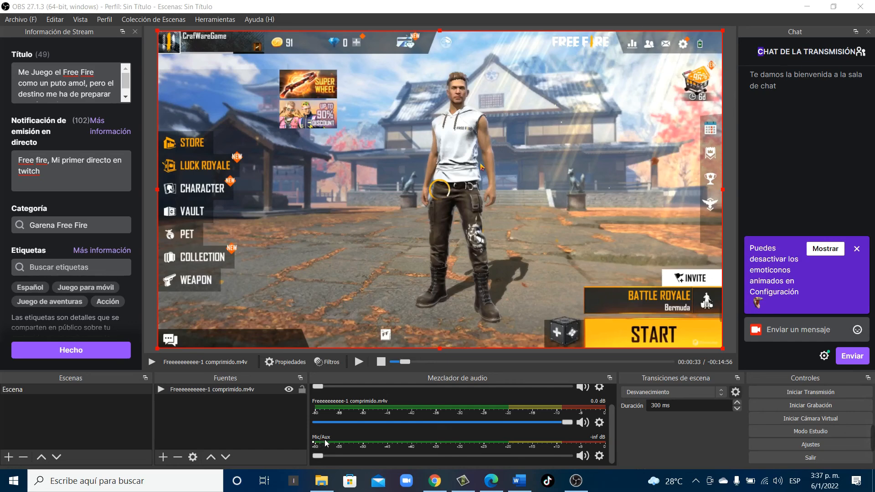
{"action": "scroll", "coordinate": [326, 442], "scroll_direction": "up", "scroll_amount": 1}
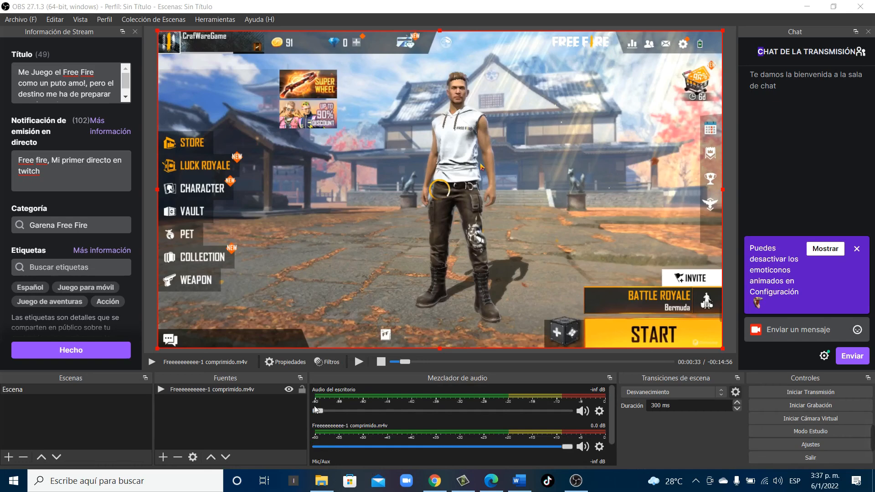
{"action": "mouse_move", "coordinate": [318, 412]}
{"action": "left_mouse_down"}
{"action": "mouse_move", "coordinate": [370, 412]}
{"action": "mouse_move", "coordinate": [304, 403]}
{"action": "left_mouse_up"}
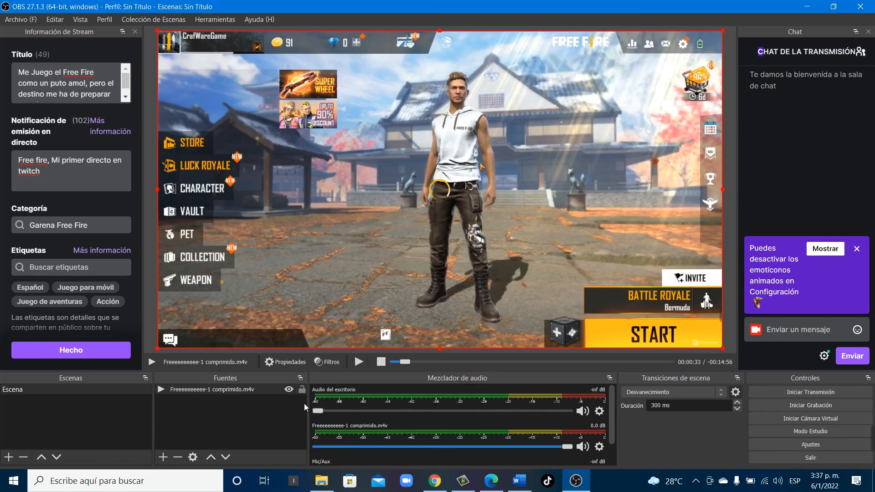
{"action": "scroll", "coordinate": [385, 408], "scroll_direction": "down", "scroll_amount": 1}
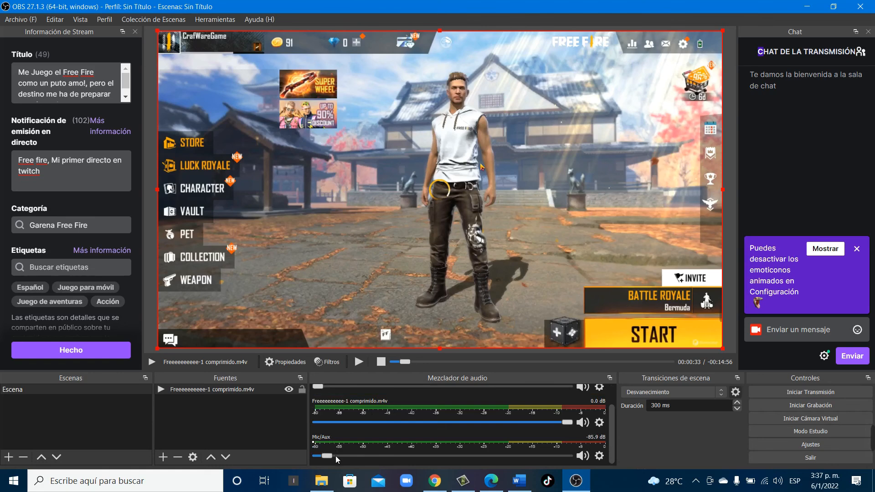
{"action": "scroll", "coordinate": [392, 442], "scroll_direction": "up", "scroll_amount": 1}
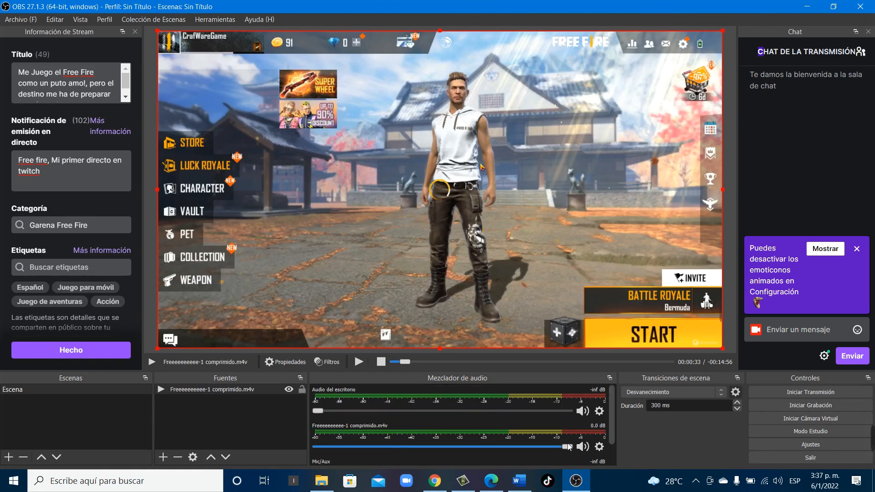
{"action": "left_click_drag", "start_coordinate": [568, 447], "coordinate": [613, 433]}
Stop the video source, start the transmission, and play the video from the beginning
{"action": "left_click", "coordinate": [381, 361]}
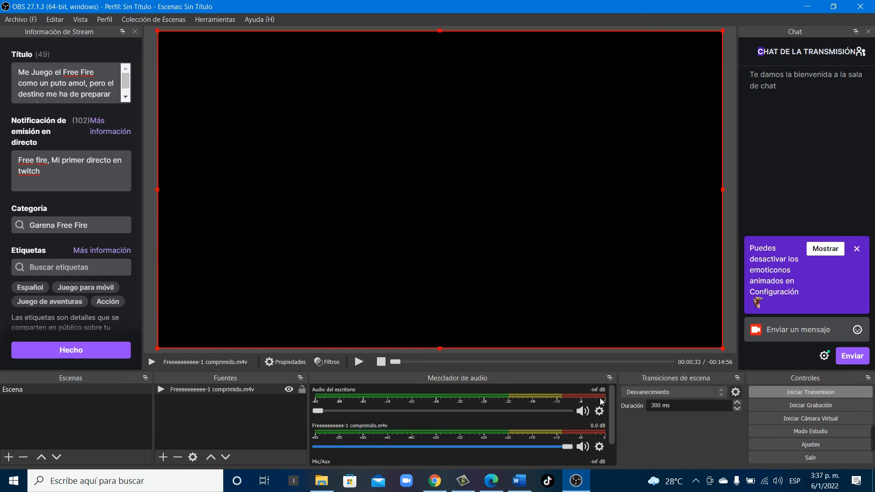
{"action": "left_click", "coordinate": [772, 392]}
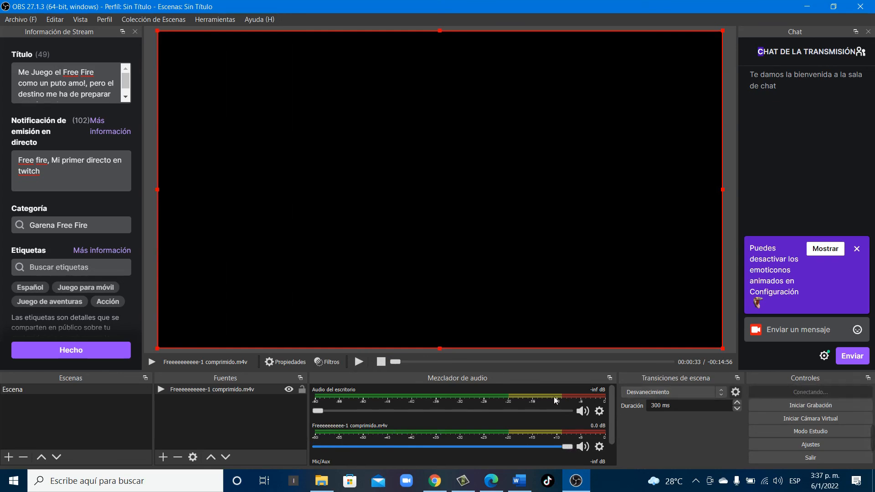
{"action": "left_click", "coordinate": [360, 363]}
Reload the Twitch channel page in Microsoft Edge and open the live Garena Free Fire broadcast from the channel page in Chrome
{"action": "left_click", "coordinate": [490, 484]}
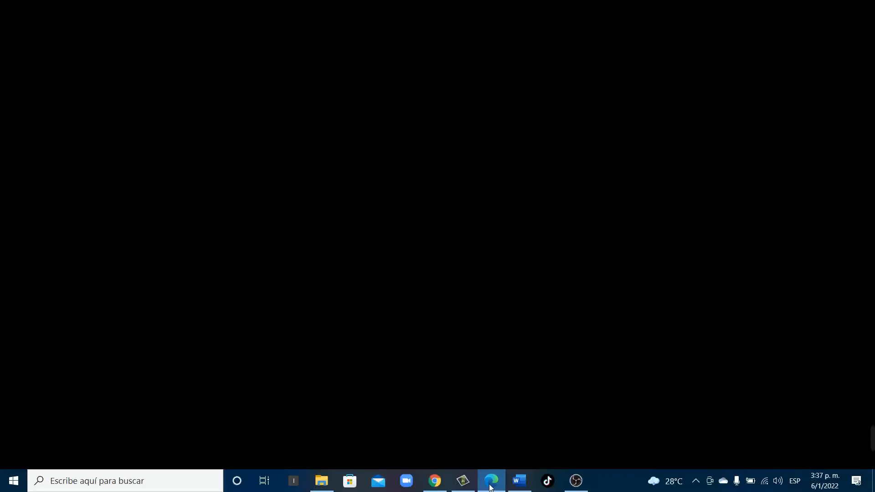
{"action": "scroll", "coordinate": [331, 301], "scroll_direction": "up", "scroll_amount": 1}
{"action": "scroll", "coordinate": [331, 303], "scroll_direction": "up", "scroll_amount": 3}
{"action": "key", "text": "F5"}
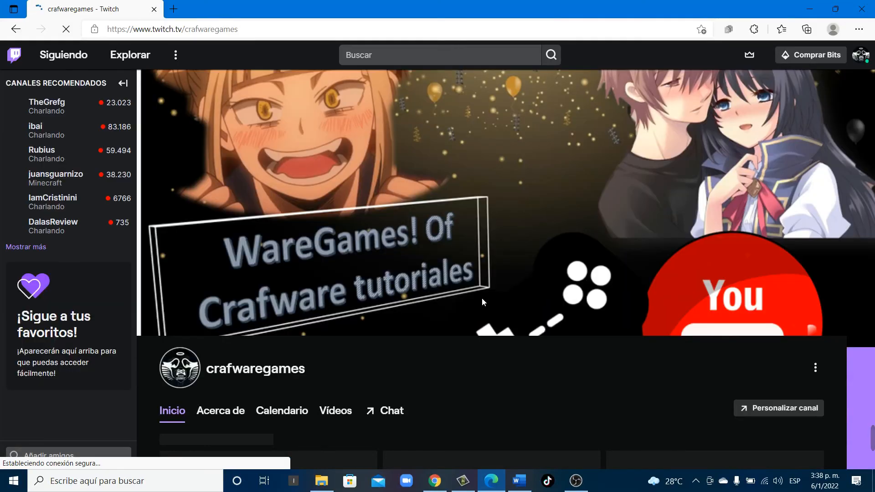
{"action": "scroll", "coordinate": [507, 388], "scroll_direction": "down", "scroll_amount": 4}
{"action": "key", "text": "alt+Tab"}
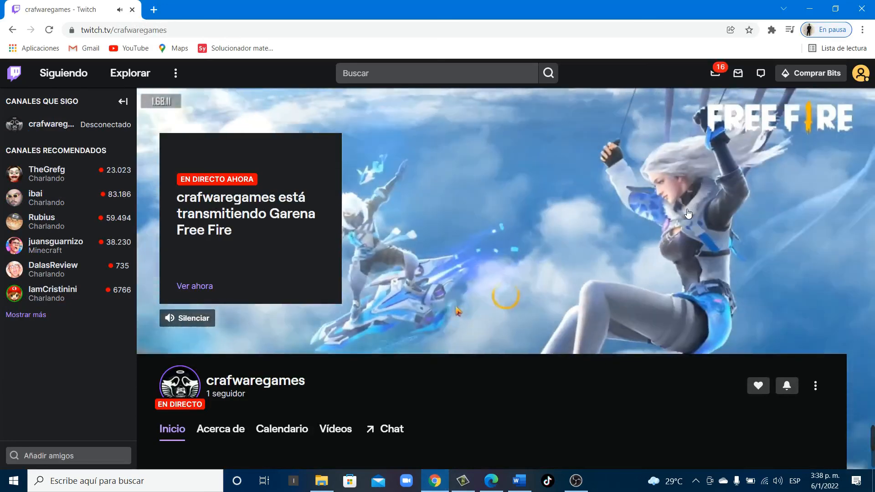
{"action": "left_click", "coordinate": [687, 212]}
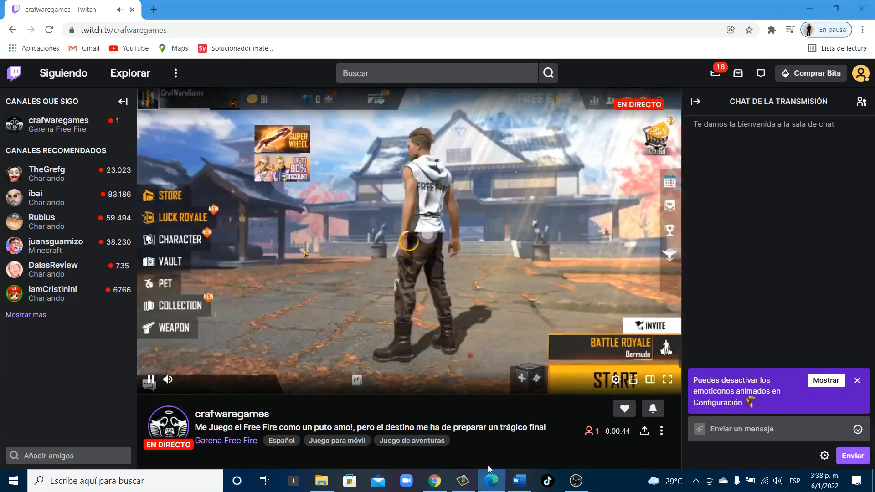
Close the Microsoft Edge window and show the hidden system tray icons
{"action": "right_click", "coordinate": [490, 479]}
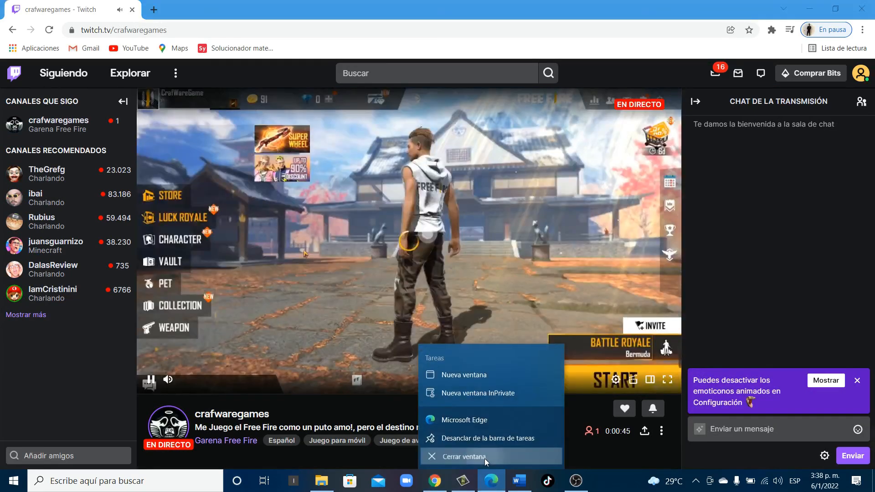
{"action": "left_click", "coordinate": [485, 458]}
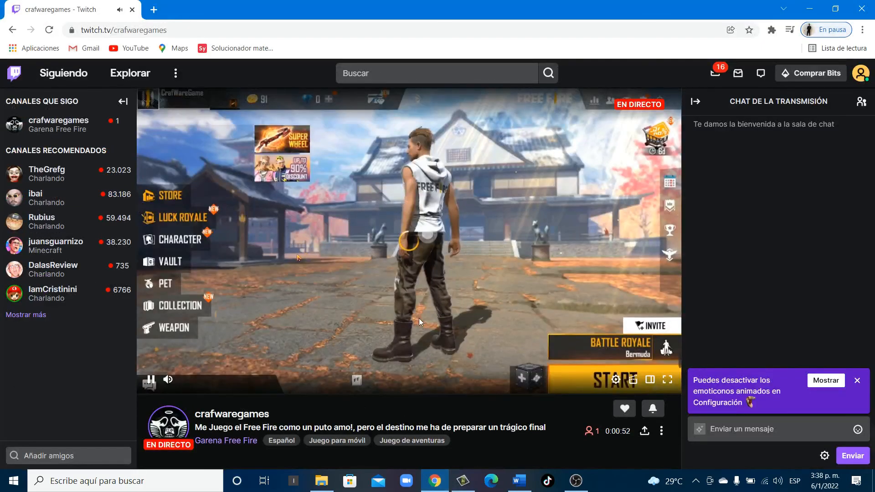
{"action": "left_click", "coordinate": [695, 487]}
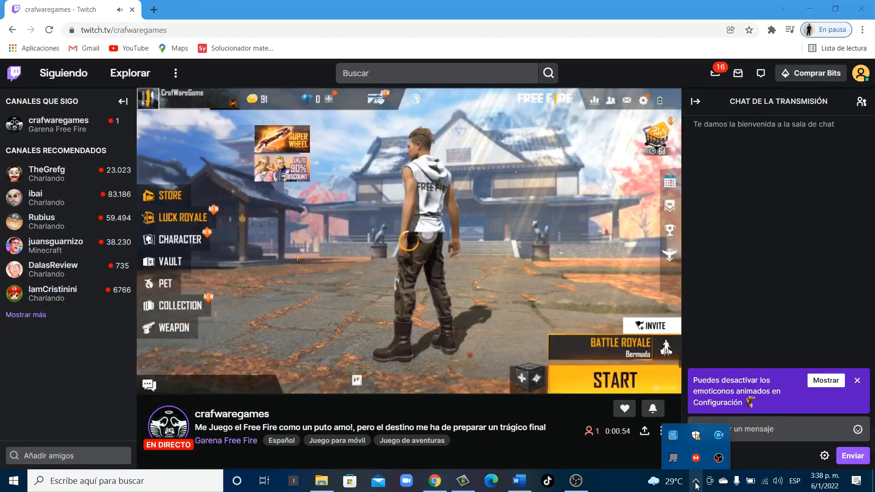